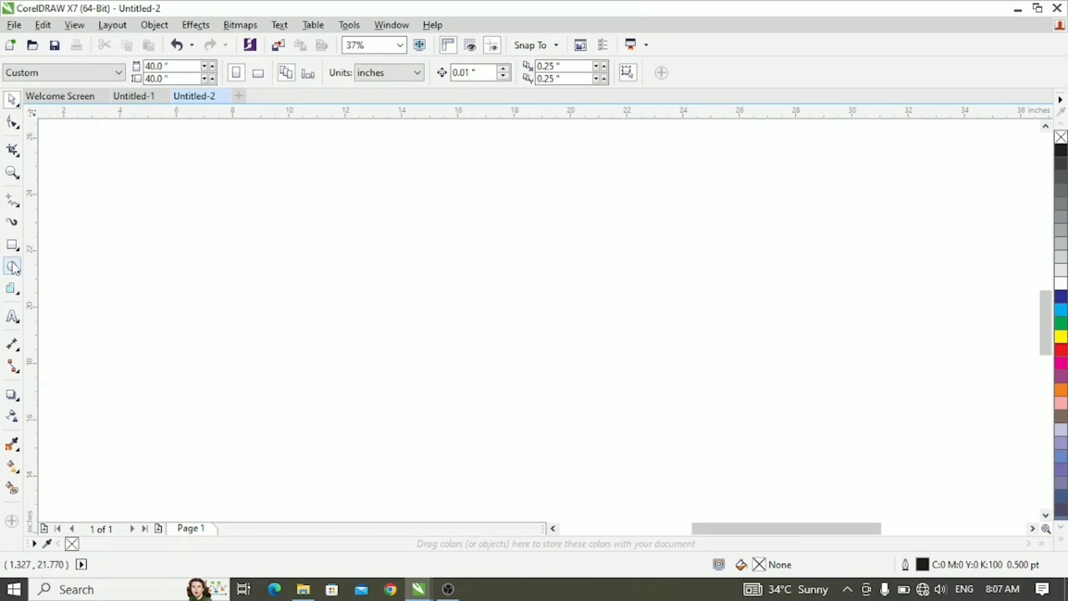
# - Draw a circle about 4.9 inches in diameter and add a concentric copy enlarged to 6 inches
pyautogui.moveTo(416, 250); pyautogui.dragTo(555, 389)
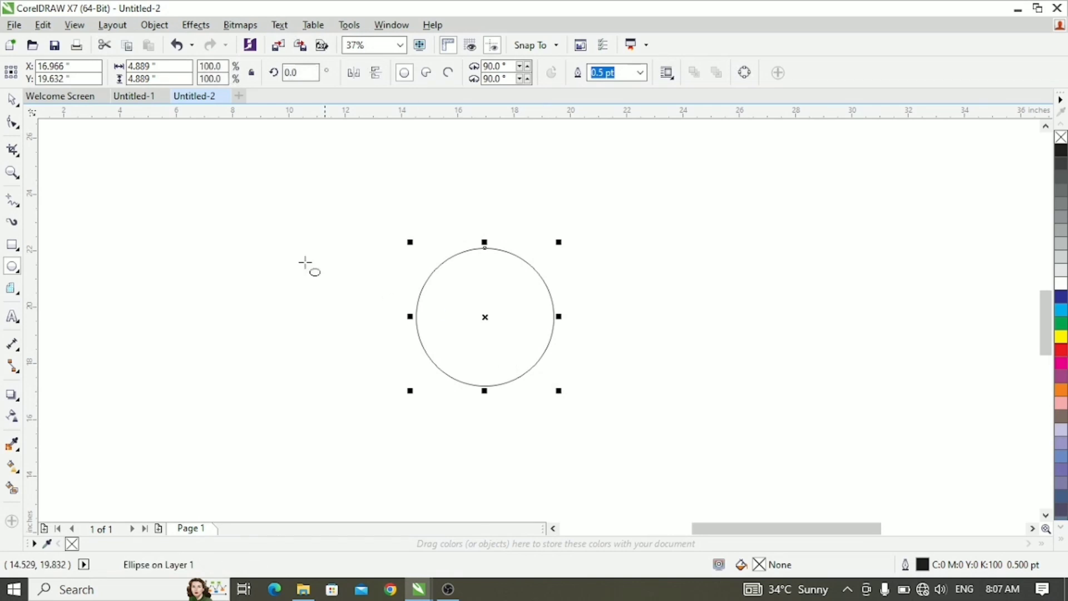
pyautogui.click(12, 100)
pyautogui.moveTo(507, 288); pyautogui.dragTo(509, 288)
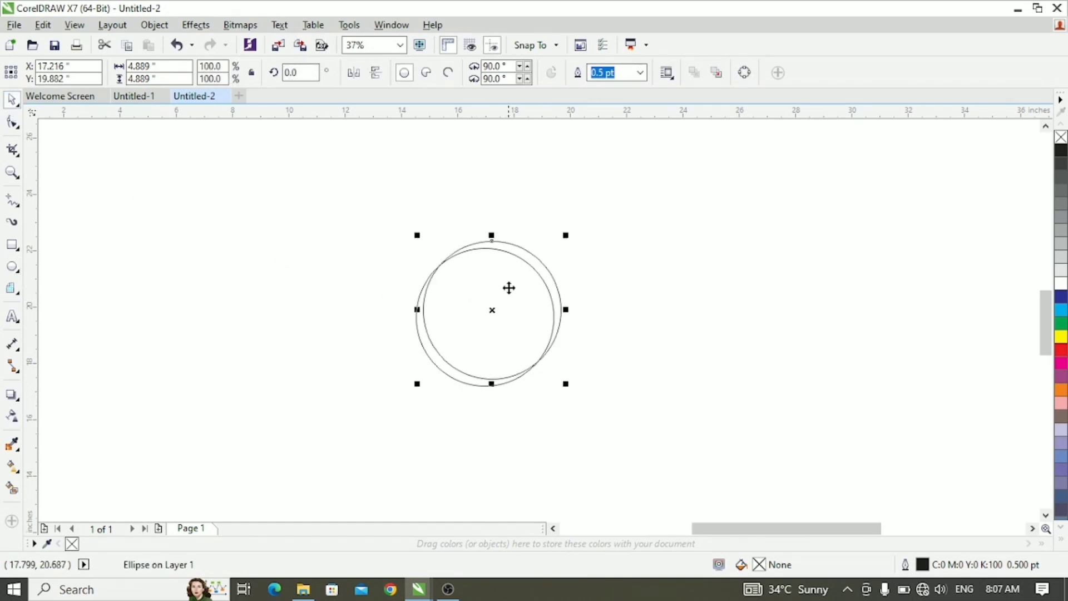
pyautogui.moveTo(566, 235); pyautogui.dragTo(573, 227)
pyautogui.moveTo(492, 311); pyautogui.dragTo(485, 318)
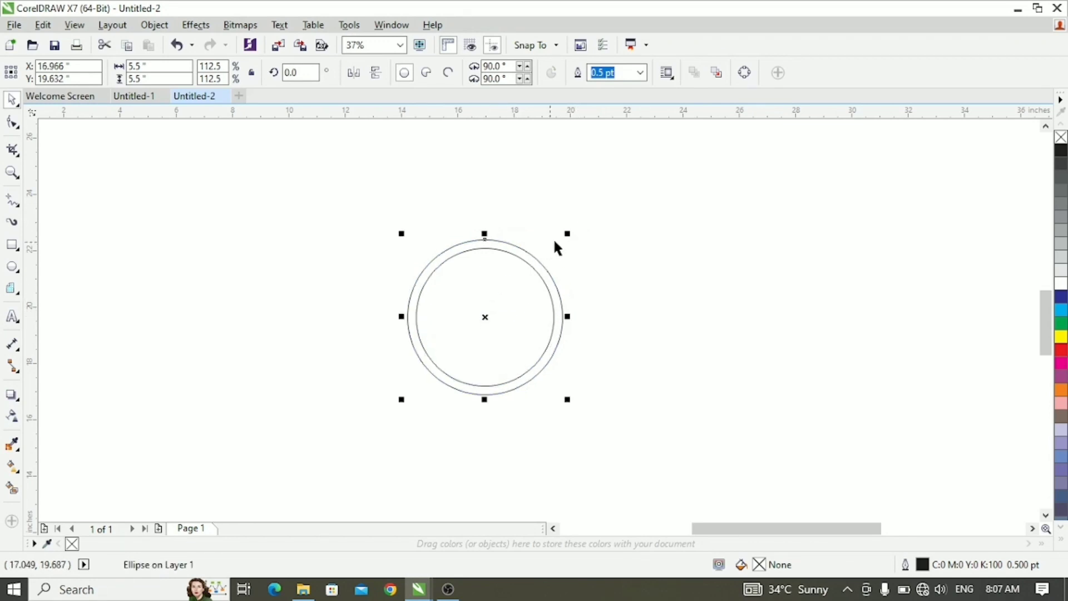
pyautogui.moveTo(570, 231); pyautogui.dragTo(578, 225)
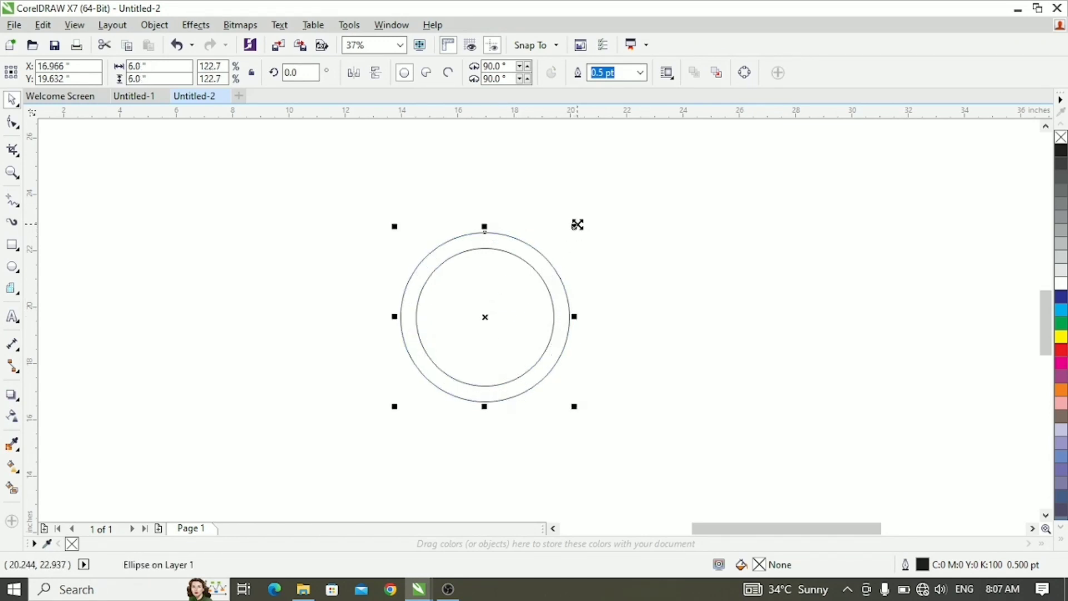
# - Use Smart Fill to create filled shapes from the inner circle and the surrounding ring
pyautogui.click(12, 489)
pyautogui.click(473, 307)
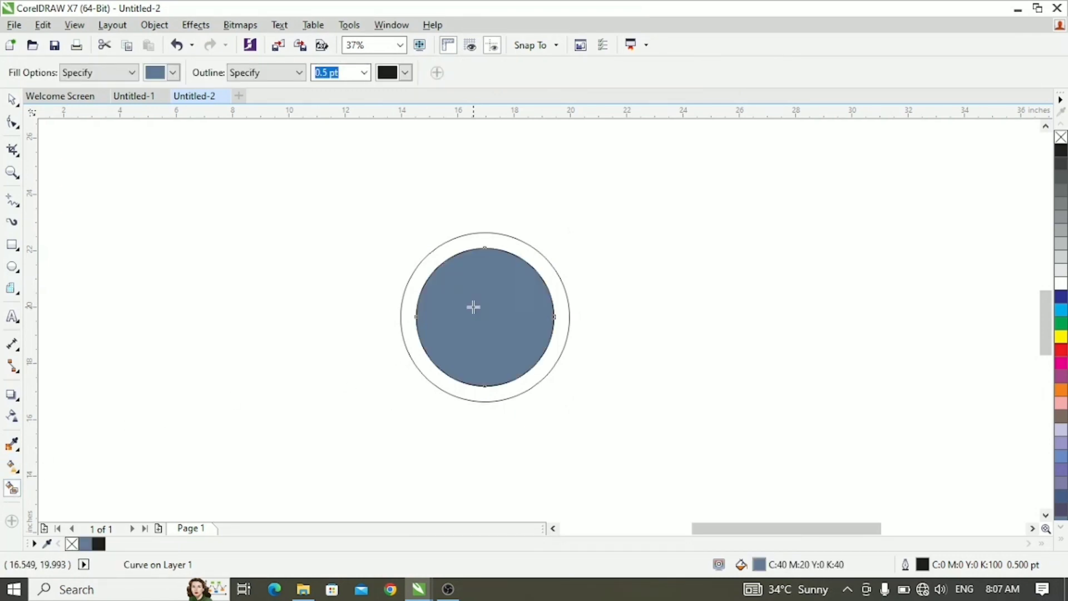
pyautogui.click(492, 244)
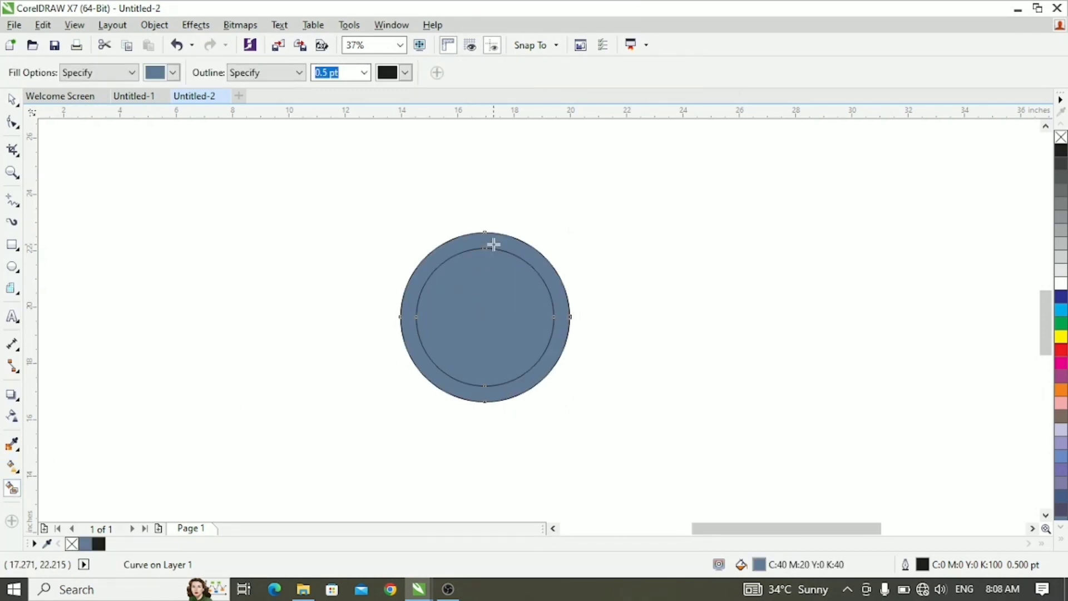
# - Recolour the inner circle green and the outer ring magenta
pyautogui.click(11, 99)
pyautogui.click(497, 305)
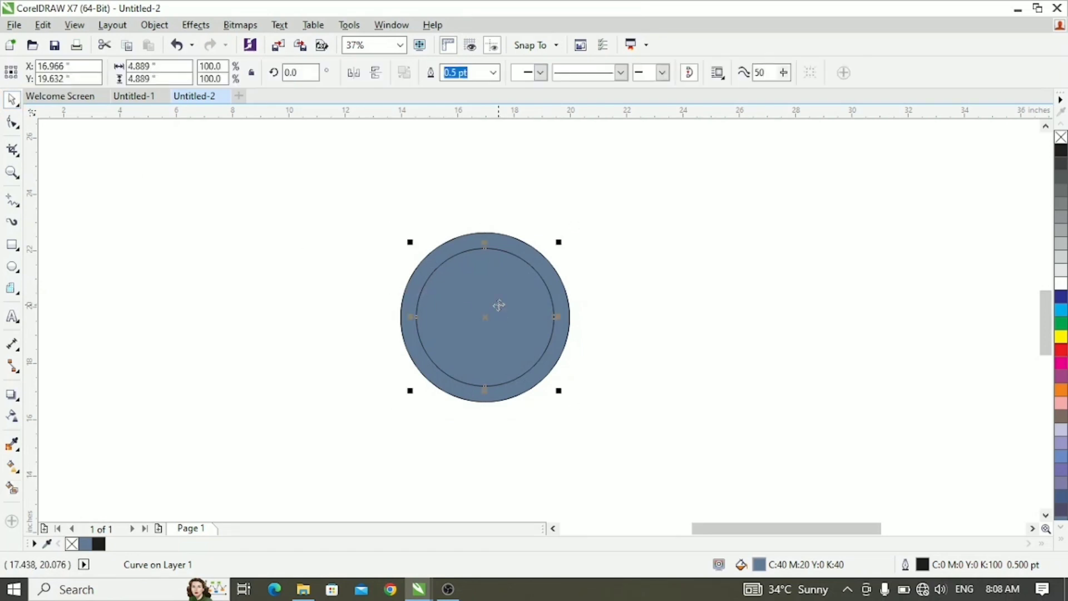
pyautogui.click(1060, 324)
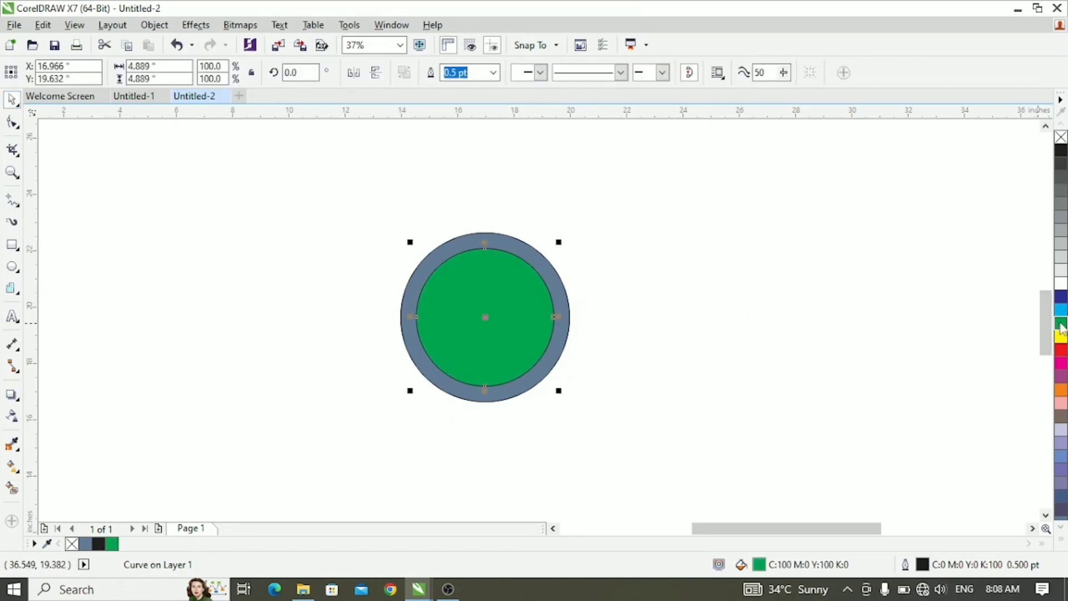
pyautogui.click(563, 299)
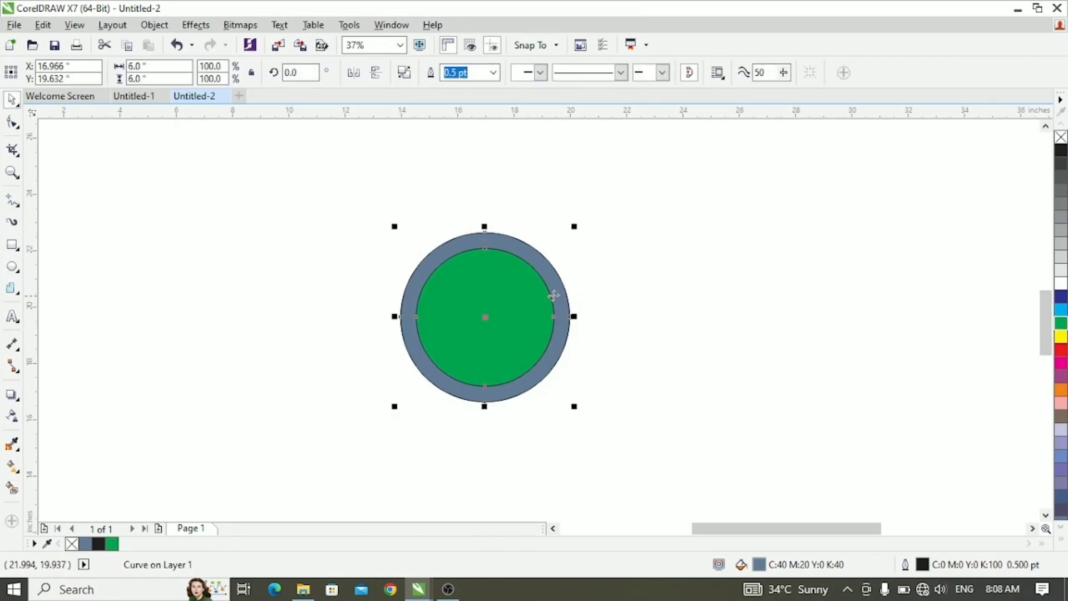
pyautogui.click(554, 293)
pyautogui.click(1063, 365)
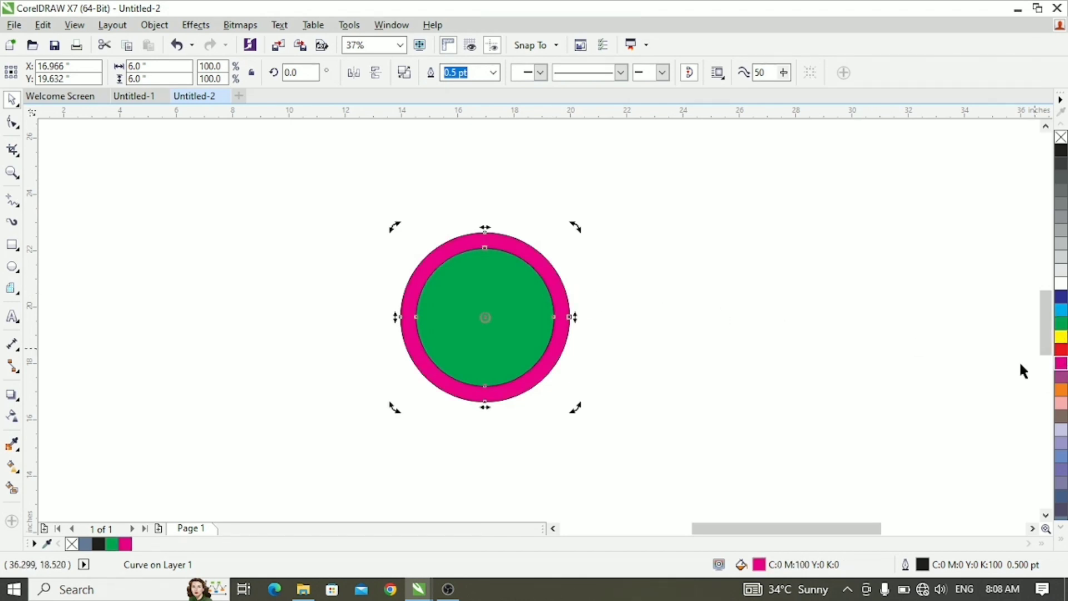
pyautogui.press('Escape')
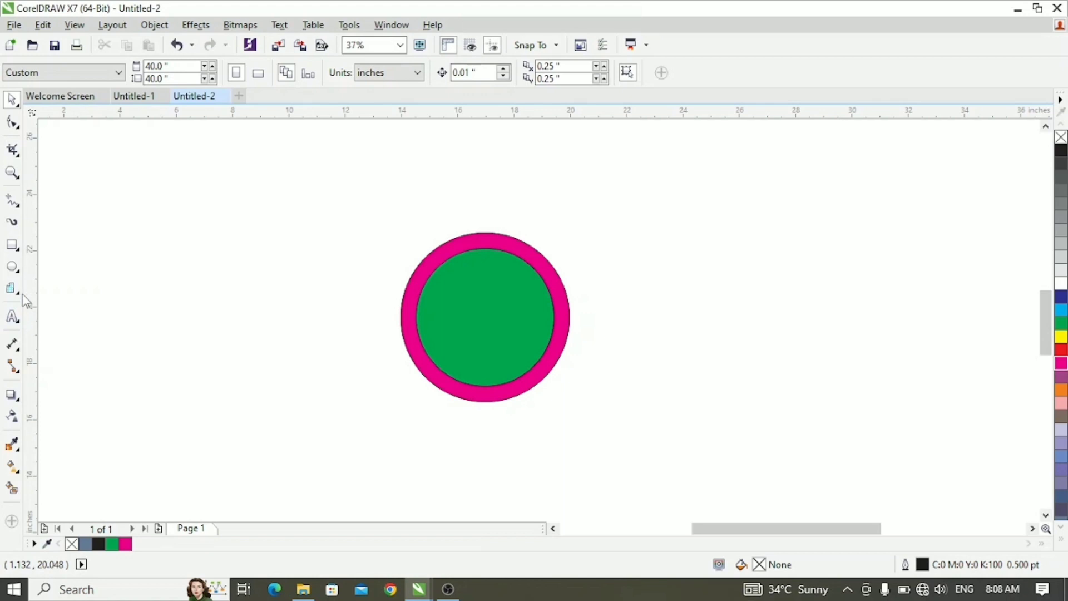
# - Draw a teardrop basic shape about 1.4 by 2.1 inches, overlapping the ring's upper edge
pyautogui.click(20, 293)
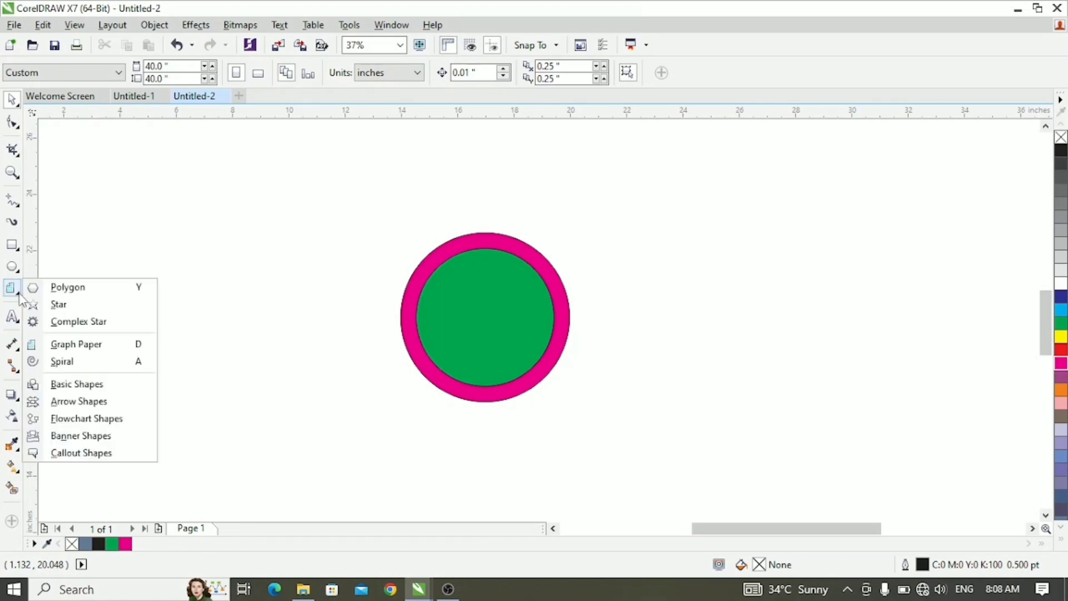
pyautogui.click(86, 385)
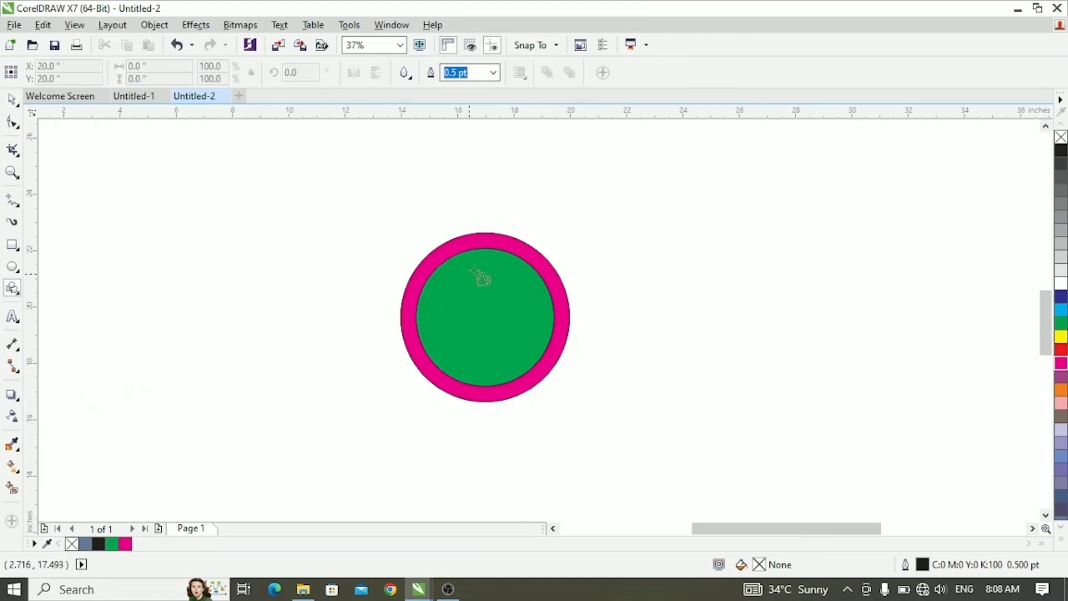
pyautogui.click(410, 79)
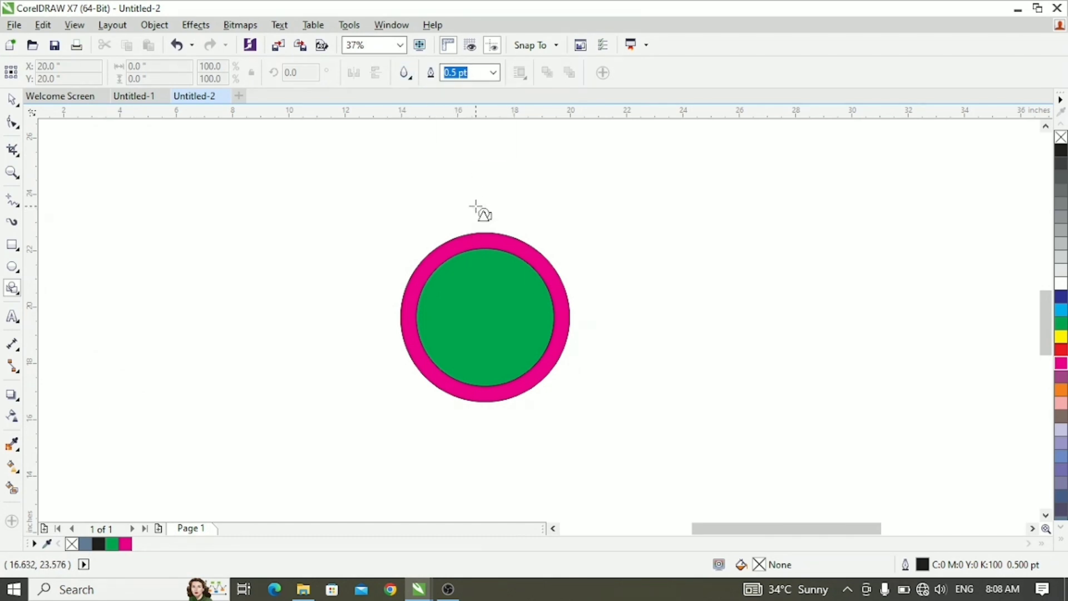
pyautogui.moveTo(468, 185); pyautogui.dragTo(516, 253)
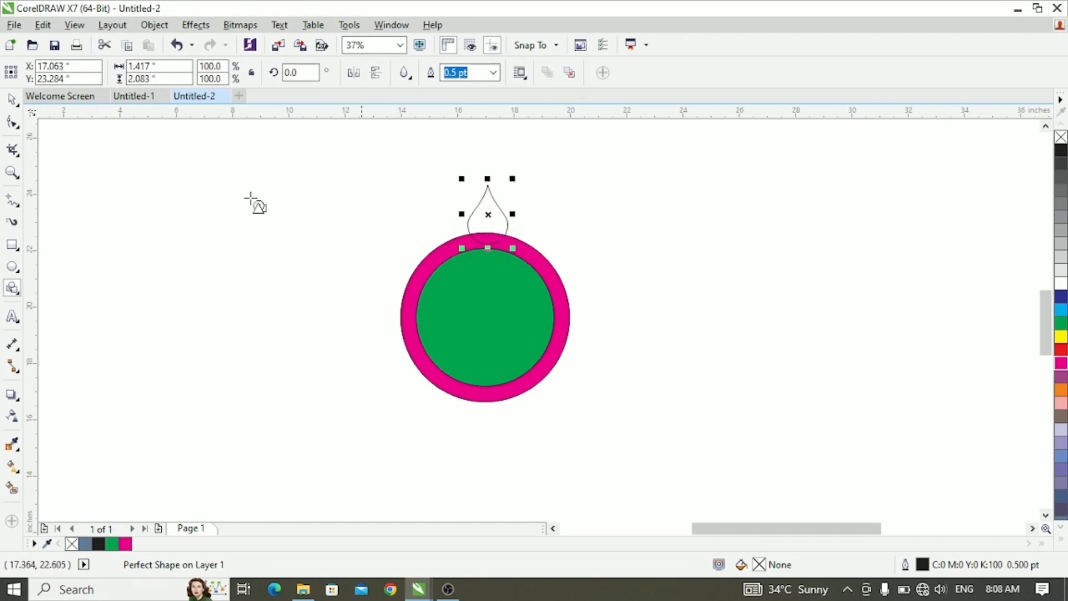
# - Nudge the teardrop upward until its base rests on the ring's upper edge
pyautogui.click(11, 99)
pyautogui.press('Up')
pyautogui.press('Up')
pyautogui.press('Up')
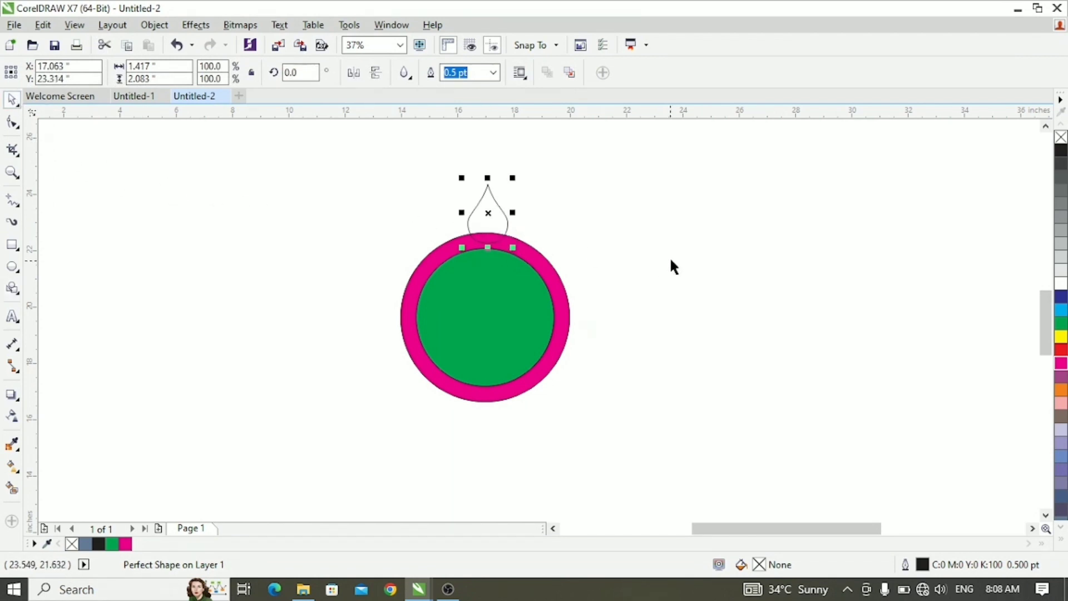
pyautogui.press('Up')
pyautogui.press('Up')
pyautogui.press('Up')
pyautogui.press('Up')
pyautogui.press('Up')
pyautogui.press('Up')
pyautogui.press('Up')
pyautogui.press('Up')
pyautogui.press('Up')
pyautogui.press('Up')
pyautogui.press('Up')
pyautogui.press('Up')
pyautogui.press('Up')
pyautogui.press('Up')
pyautogui.press('Up')
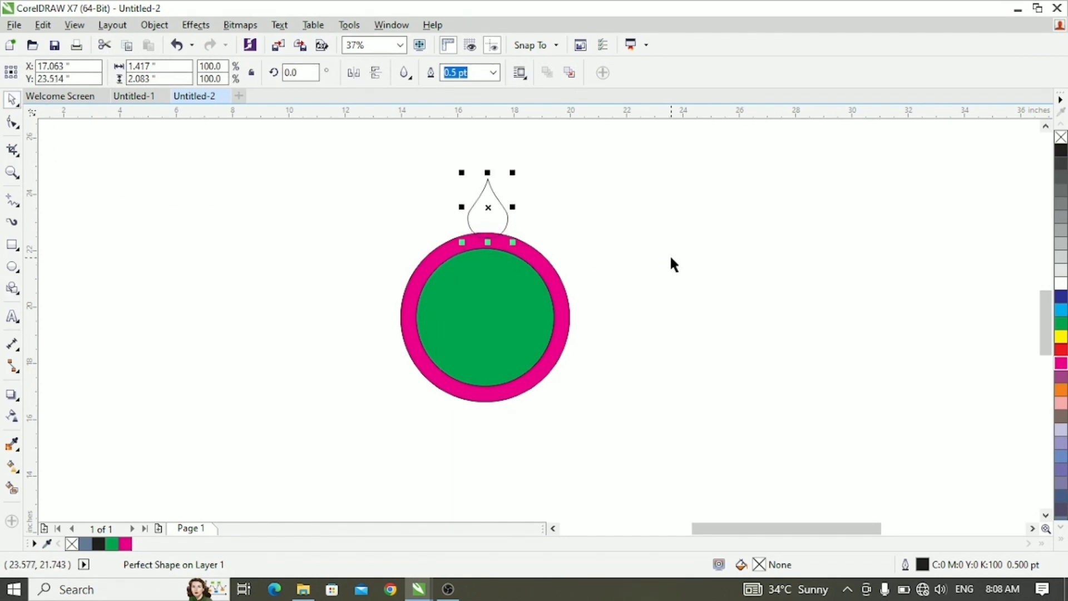
# - Centre the teardrop horizontally on the circles
pyautogui.click(415, 161)
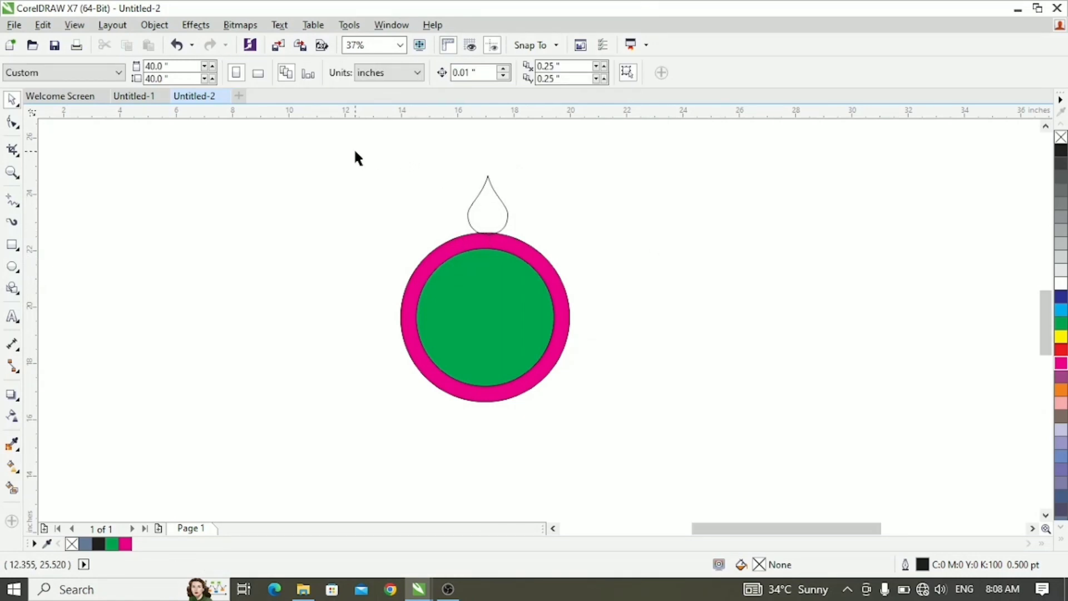
pyautogui.moveTo(355, 154); pyautogui.dragTo(629, 429)
pyautogui.click(578, 306)
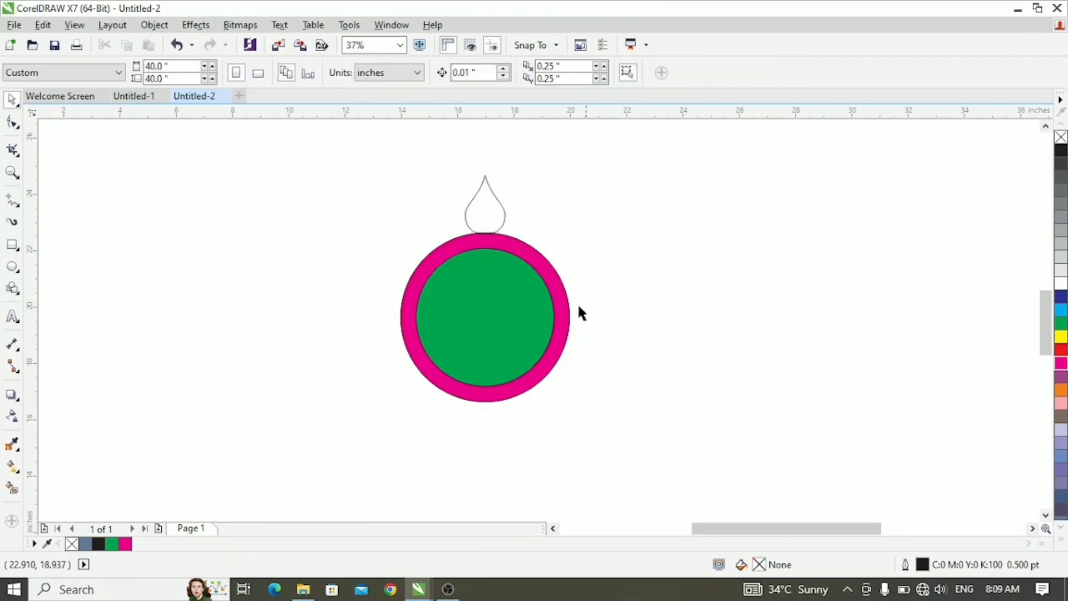
# - Send the teardrop behind the ring and lower it so the ring covers its base
pyautogui.click(487, 210)
pyautogui.scroll(2, 495, 167)
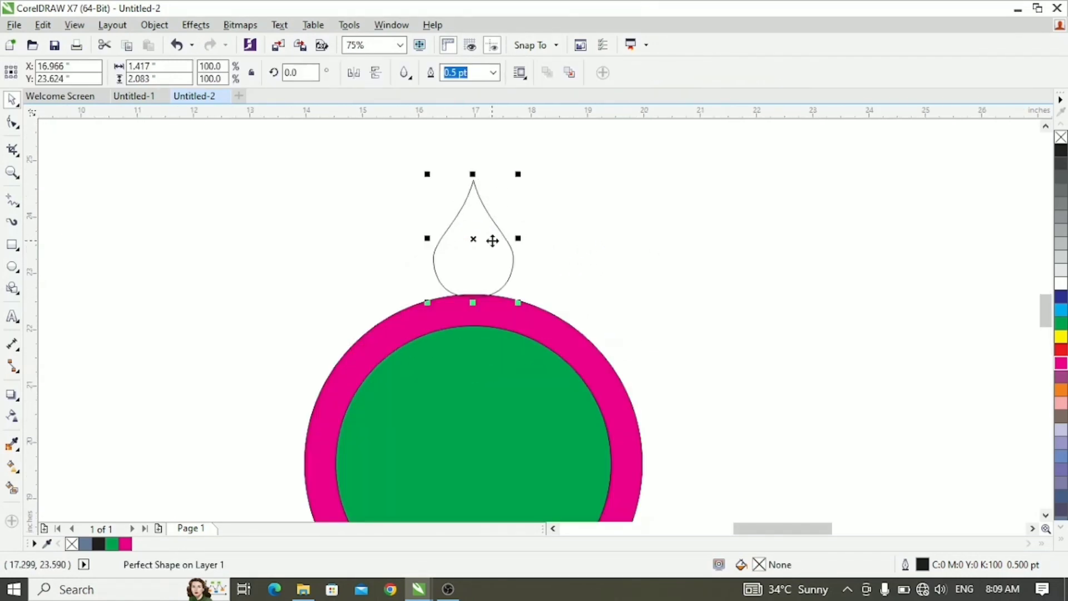
pyautogui.moveTo(493, 241); pyautogui.dragTo(491, 235)
pyautogui.hotkey('shift', 'pagedown')
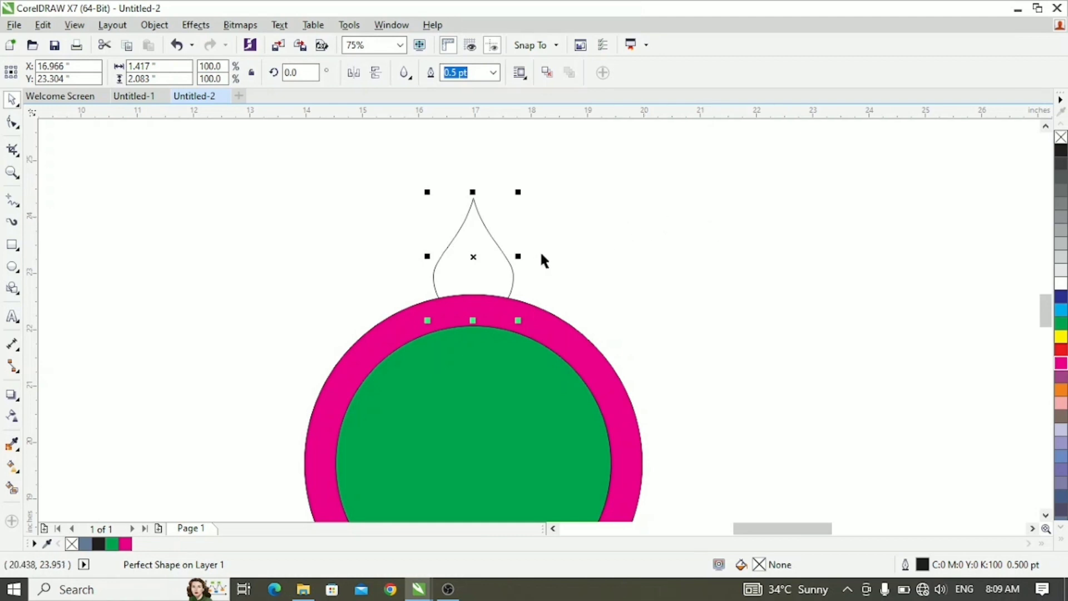
# - Draw an ellipse about 0.52 by 0.72 inches inside the teardrop and nudge it to rest on the ring's upper edge
pyautogui.click(12, 266)
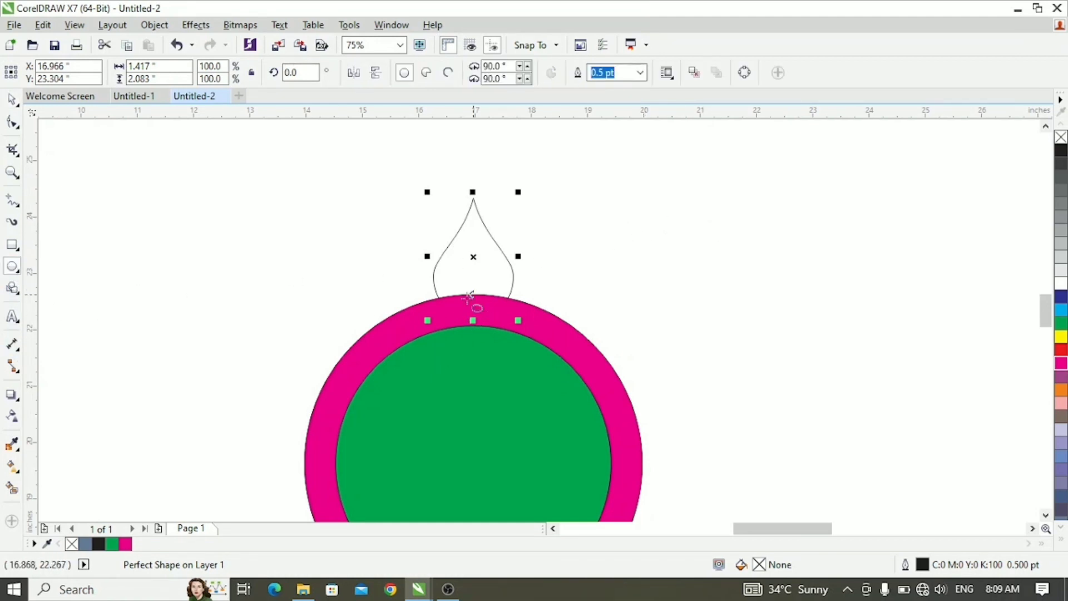
pyautogui.click(396, 264)
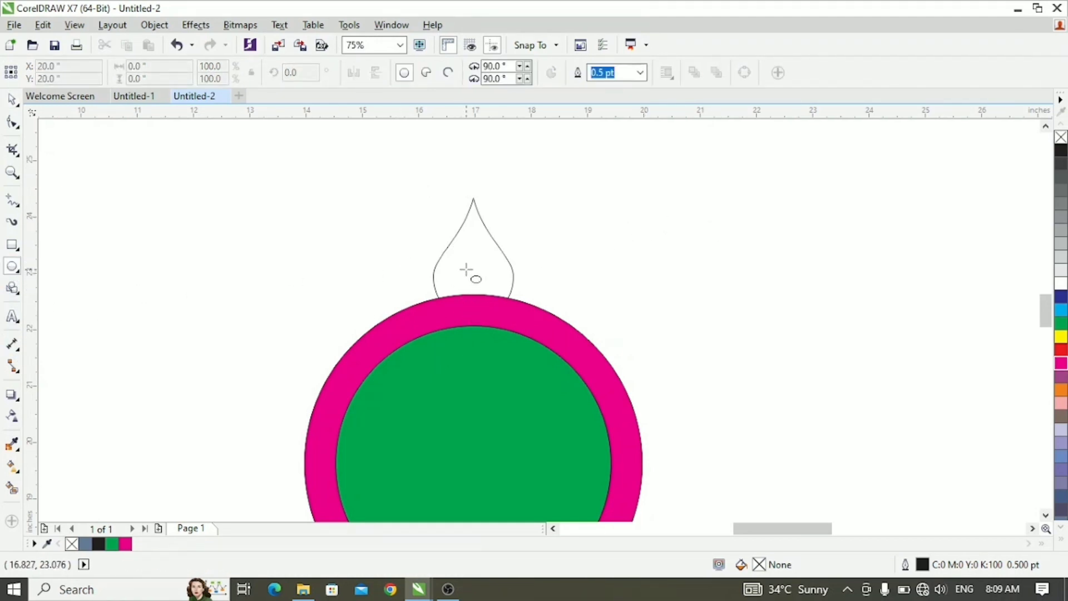
pyautogui.moveTo(466, 270); pyautogui.dragTo(496, 310)
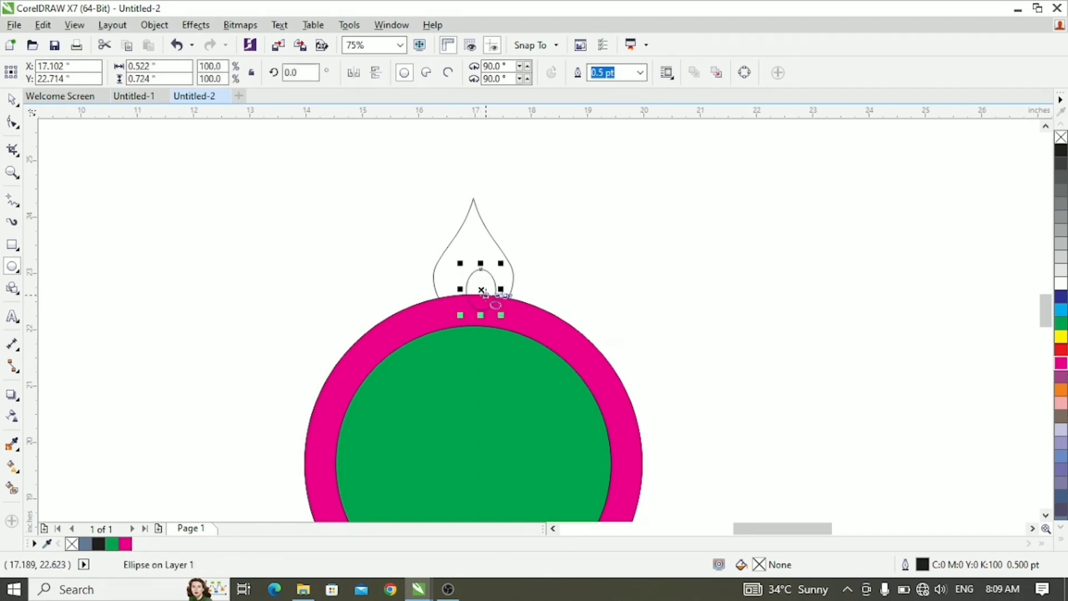
pyautogui.press('Up')
pyautogui.press('Up')
pyautogui.press('Up')
pyautogui.press('Up')
pyautogui.press('Up')
pyautogui.press('Up')
pyautogui.press('Up')
pyautogui.press('Up')
pyautogui.press('Up')
pyautogui.press('Up')
pyautogui.press('Up')
pyautogui.press('Up')
pyautogui.press('Up')
pyautogui.press('Up')
pyautogui.press('Up')
pyautogui.press('Up')
pyautogui.press('Up')
pyautogui.press('Up')
pyautogui.press('Up')
pyautogui.press('Up')
pyautogui.press('Up')
pyautogui.press('Up')
pyautogui.press('Up')
pyautogui.press('Up')
pyautogui.press('Up')
pyautogui.press('Up')
pyautogui.press('Left')
pyautogui.press('Left')
pyautogui.press('Left')
pyautogui.press('Left')
pyautogui.press('Left')
pyautogui.press('Left')
pyautogui.press('Left')
pyautogui.press('Left')
pyautogui.press('Left')
pyautogui.press('Left')
pyautogui.press('Left')
pyautogui.press('Left')
pyautogui.press('Left')
pyautogui.press('Left')
pyautogui.press('Left')
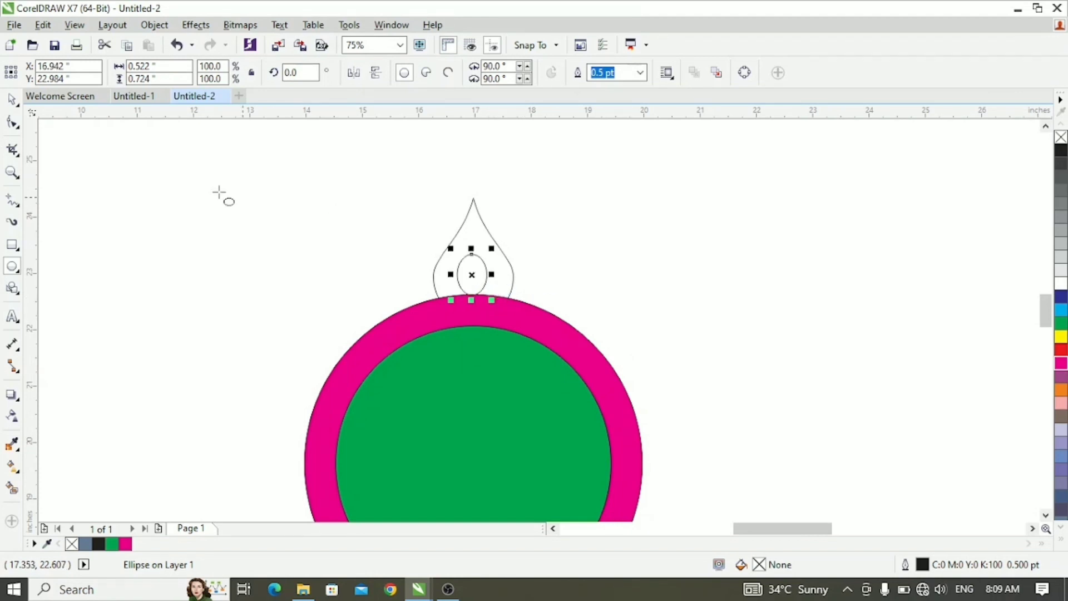
# - Centre the ellipse horizontally within the teardrop
pyautogui.click(11, 99)
pyautogui.click(616, 232)
pyautogui.click(471, 278)
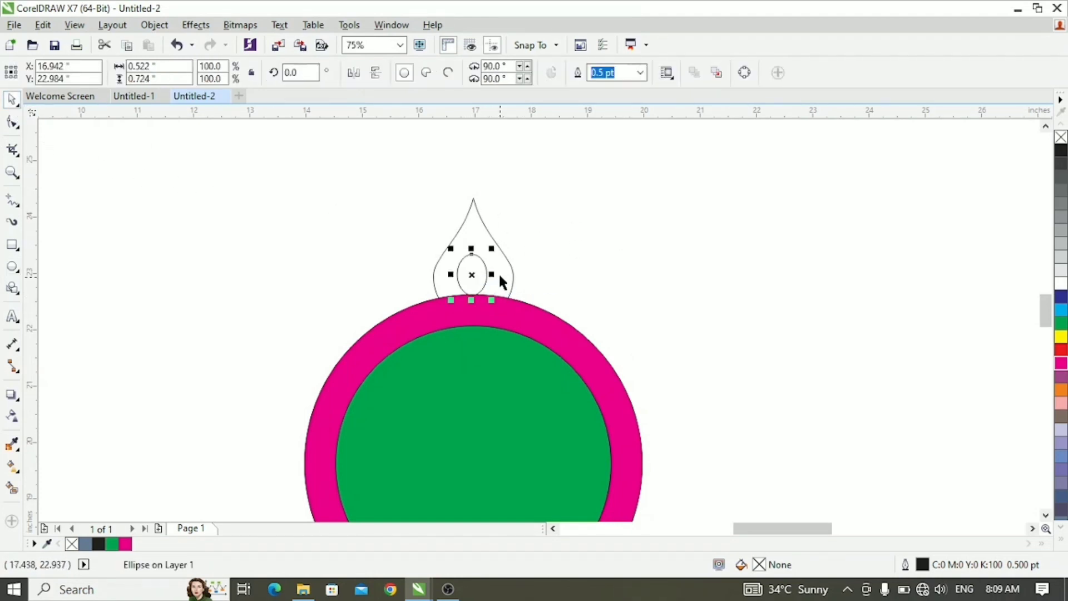
pyautogui.press('Right')
pyautogui.click(408, 213)
pyautogui.moveTo(386, 169); pyautogui.dragTo(573, 356)
pyautogui.click(604, 314)
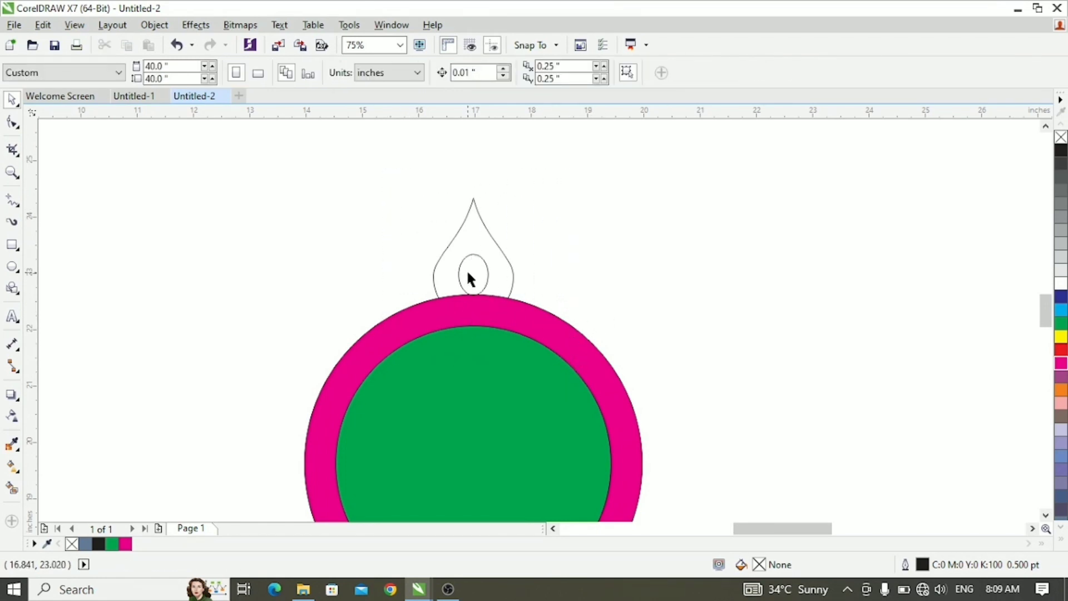
# - Add a smaller concentric copy of the ellipse, scaled to about 57%
pyautogui.click(469, 277)
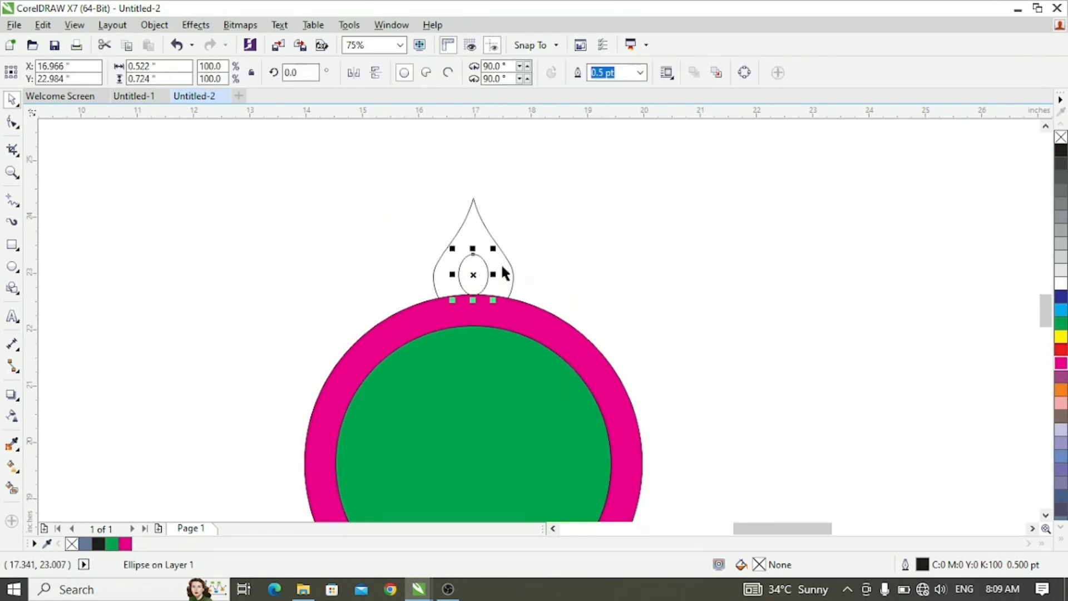
pyautogui.moveTo(492, 250); pyautogui.dragTo(484, 259)
pyautogui.click(502, 284)
# - Shorten the inner ellipse from its lower edge to about 0.34 inches high
pyautogui.scroll(2, 501, 276)
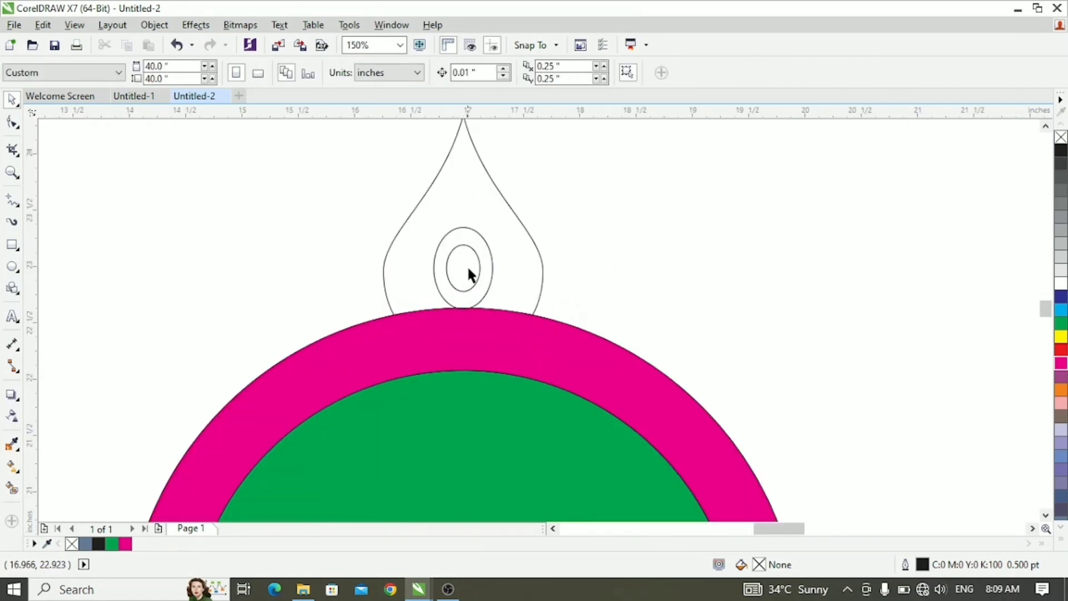
pyautogui.scroll(2, 461, 259)
pyautogui.click(474, 316)
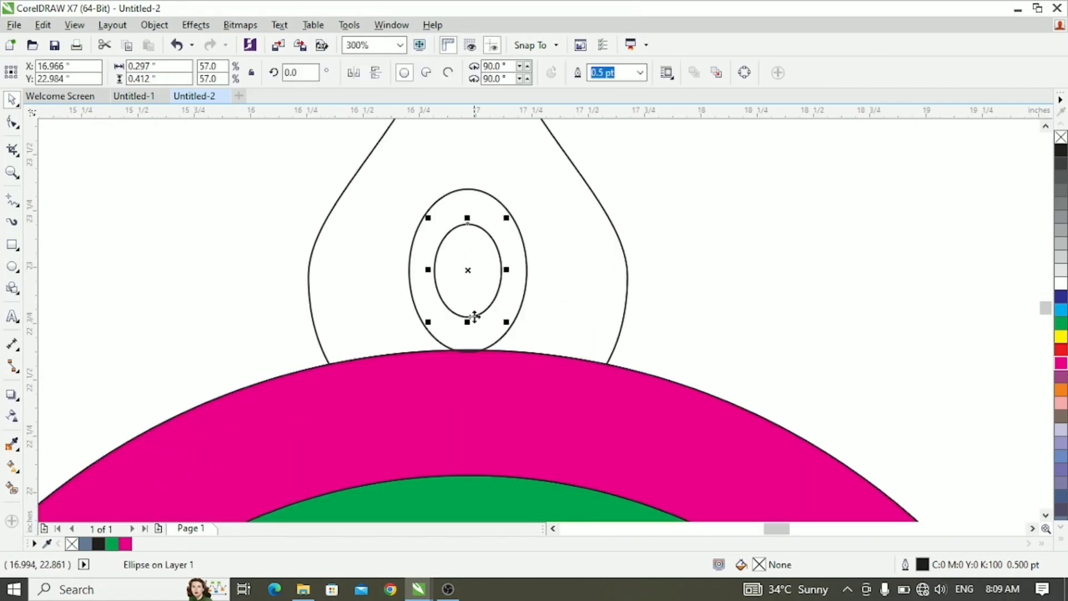
pyautogui.moveTo(467, 322); pyautogui.dragTo(466, 300)
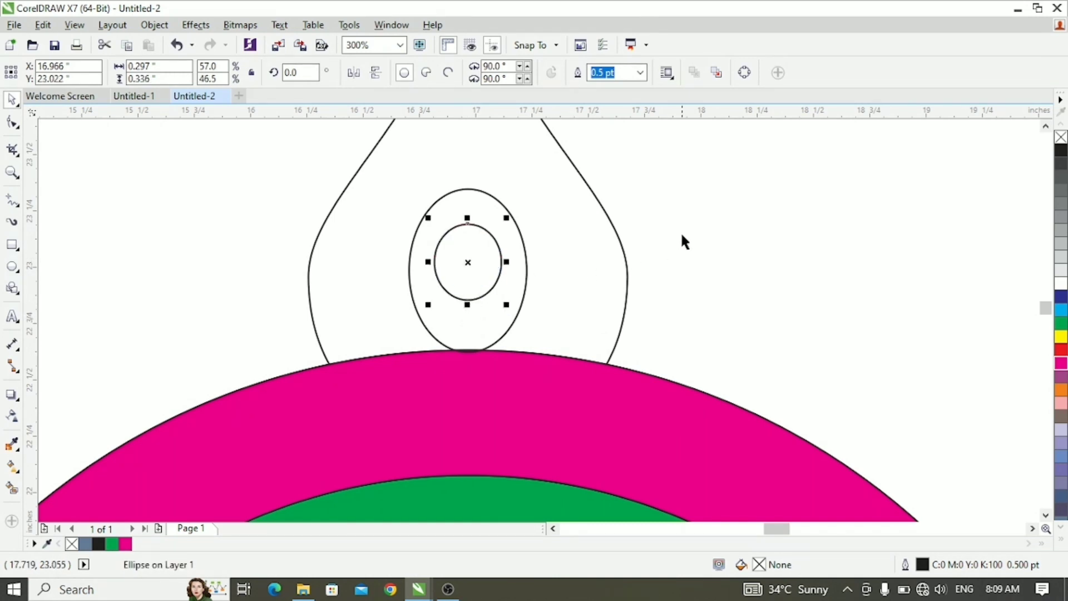
pyautogui.click(682, 241)
# - Draw an ellipse about 0.67 by 0.74 inches over the teardrop's pointed tip
pyautogui.scroll(-2, 496, 281)
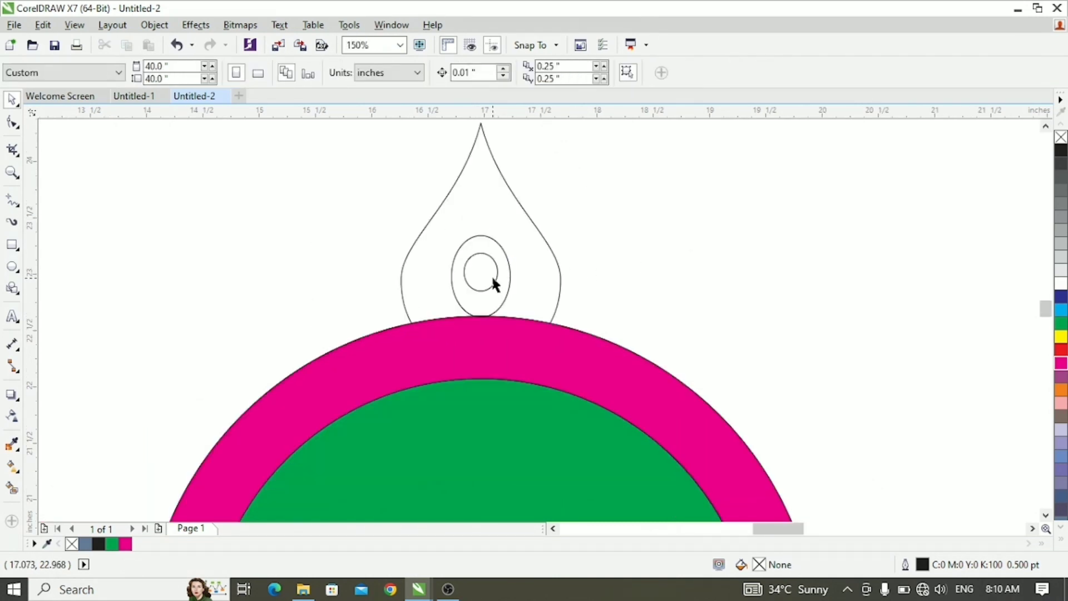
pyautogui.scroll(-1, 497, 313)
pyautogui.scroll(1, 495, 295)
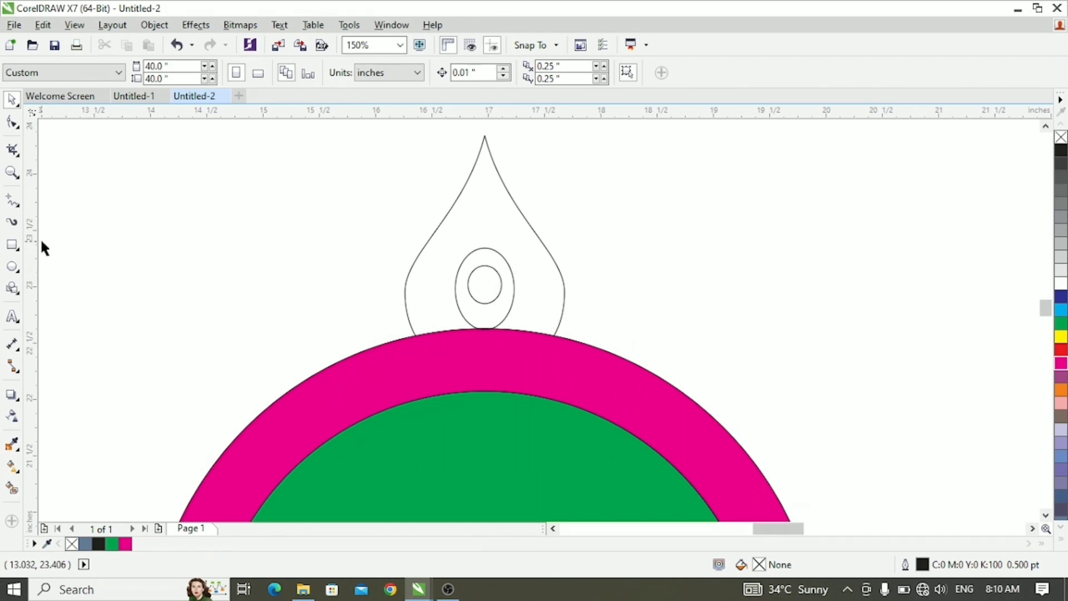
pyautogui.click(12, 267)
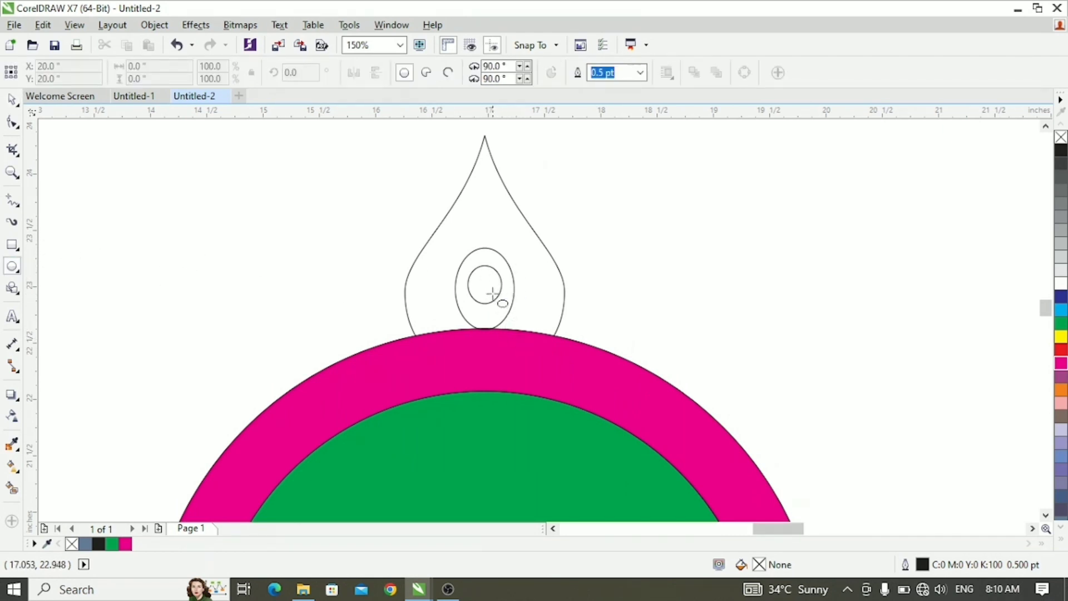
pyautogui.scroll(-1, 489, 291)
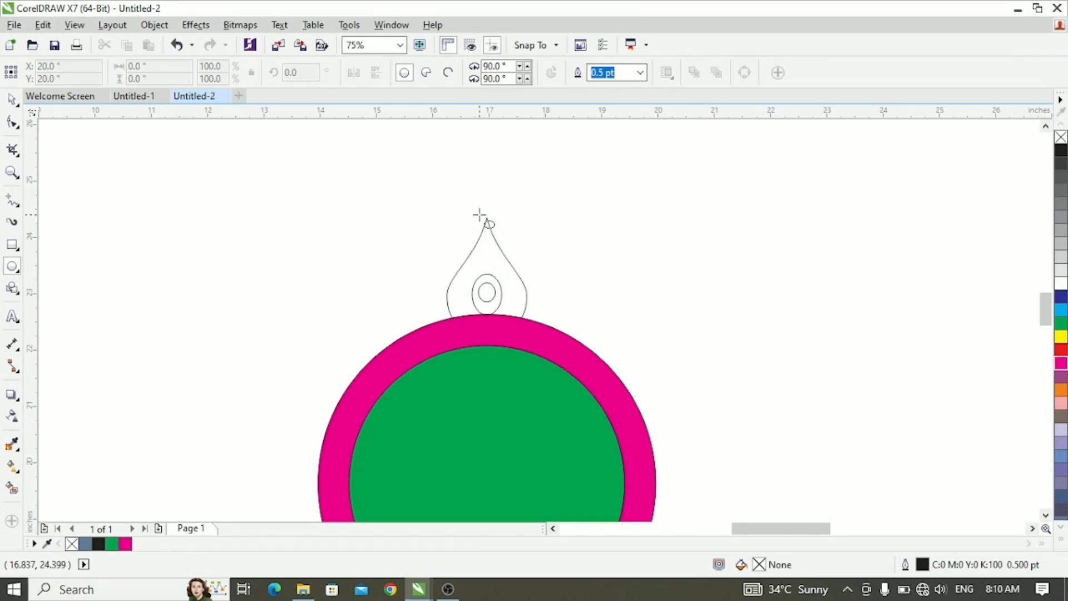
pyautogui.moveTo(477, 211); pyautogui.dragTo(514, 254)
pyautogui.press('space')
pyautogui.click(544, 240)
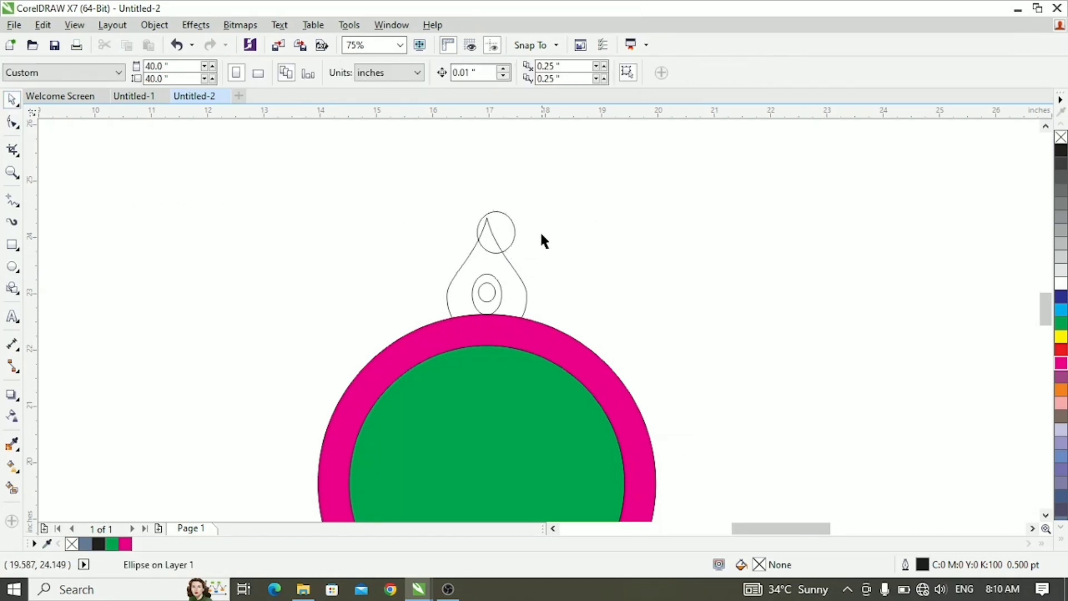
# - Move the new ellipse so its centre sits on the teardrop's tip, aligned with the teardrop's vertical axis
pyautogui.click(489, 234)
pyautogui.moveTo(489, 228); pyautogui.dragTo(486, 220)
pyautogui.click(557, 237)
pyautogui.scroll(2, 485, 225)
pyautogui.click(486, 218)
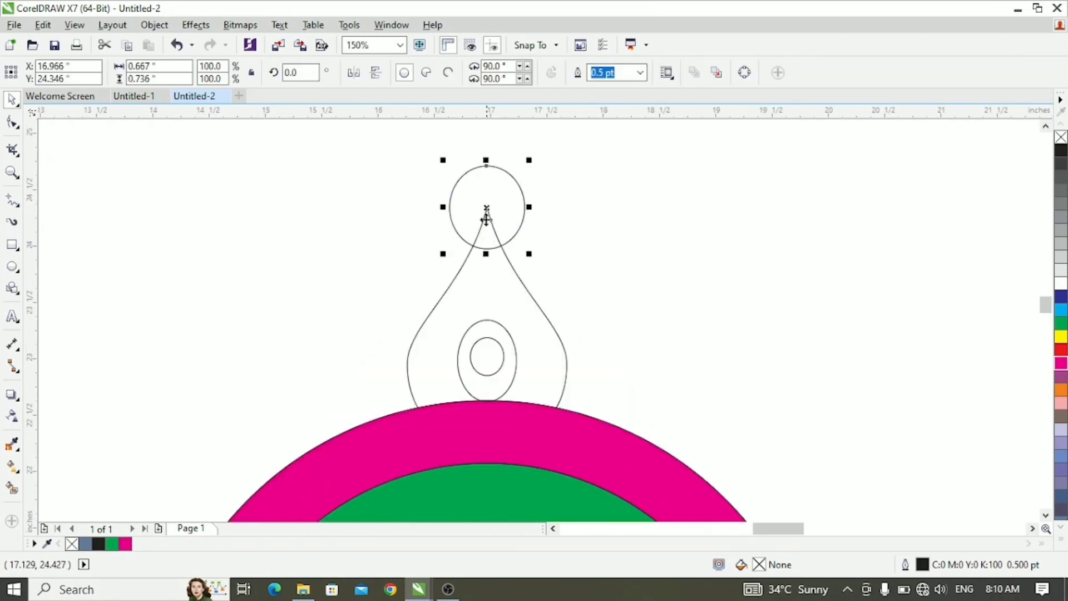
pyautogui.click(537, 255)
pyautogui.scroll(-2, 447, 241)
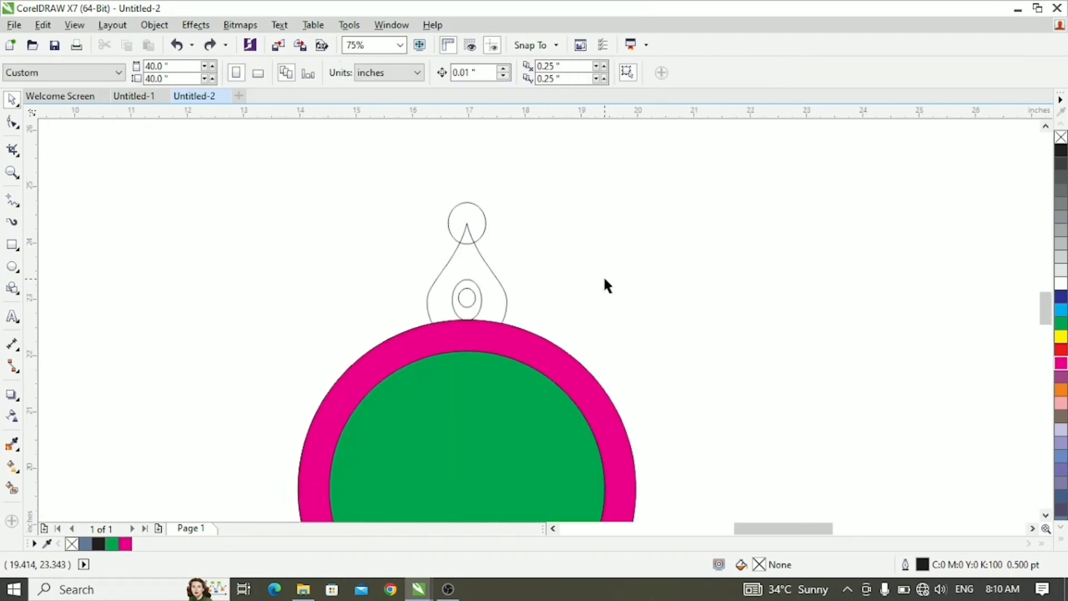
# - Trim the teardrop with the tip ellipse and the nested ellipses
pyautogui.moveTo(370, 175); pyautogui.dragTo(537, 373)
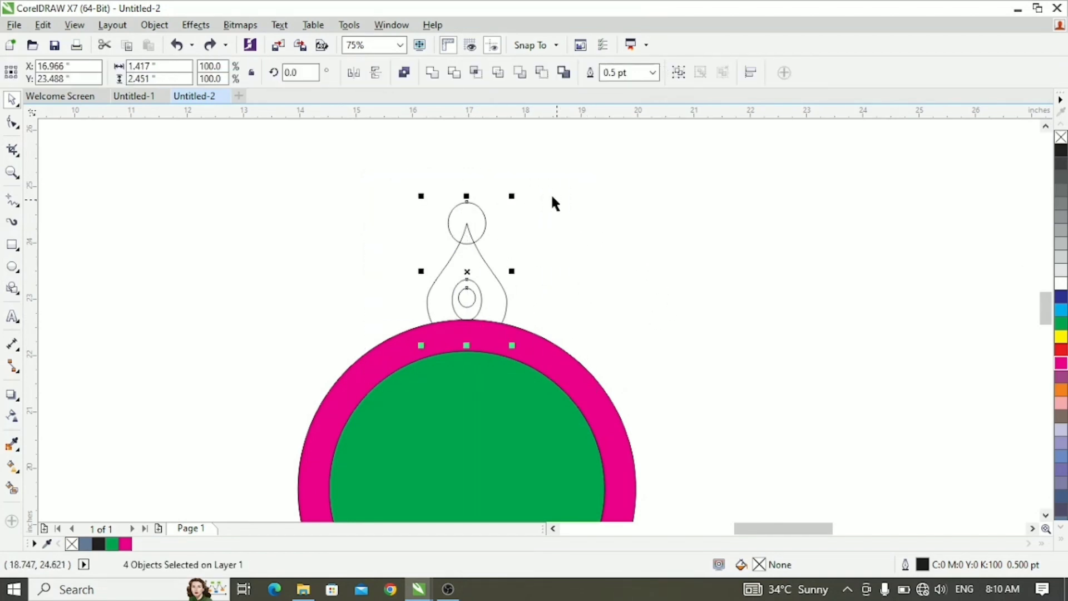
pyautogui.click(453, 74)
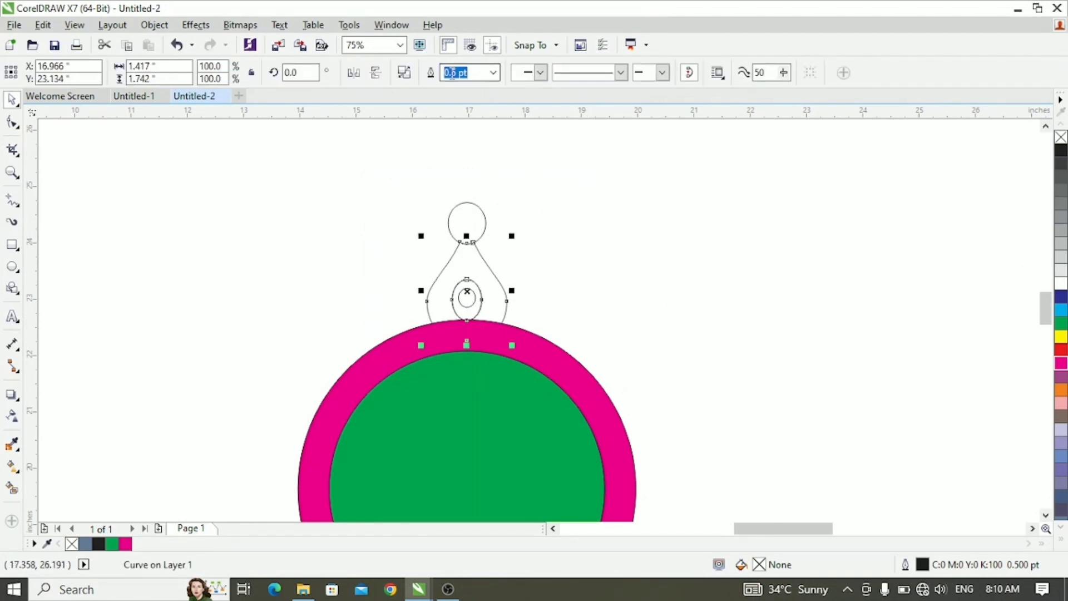
pyautogui.click(603, 259)
pyautogui.scroll(-1, 472, 307)
pyautogui.scroll(2, 472, 306)
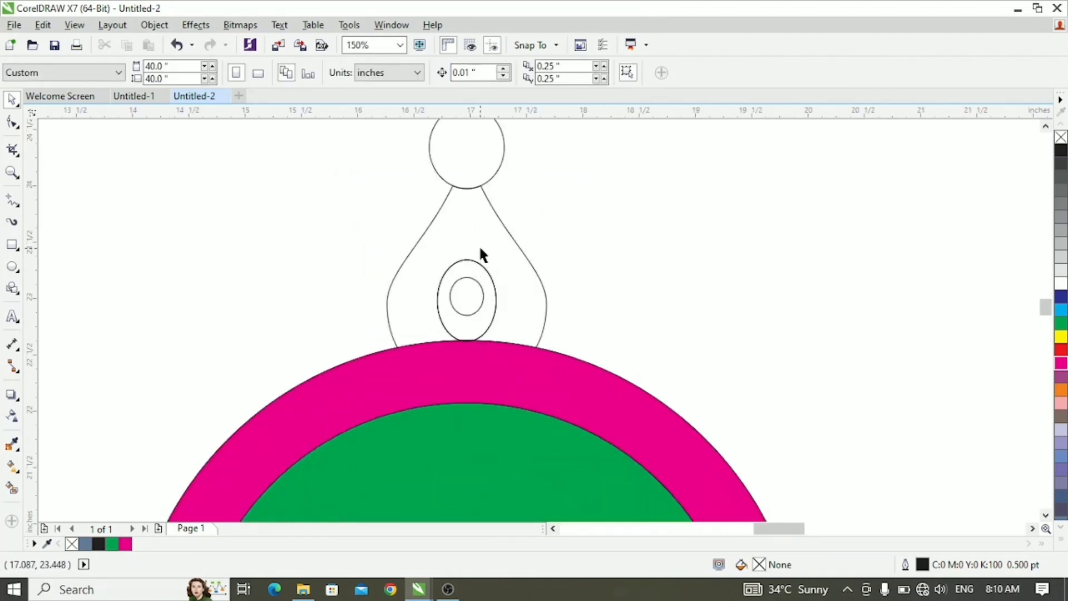
pyautogui.scroll(-1, 480, 249)
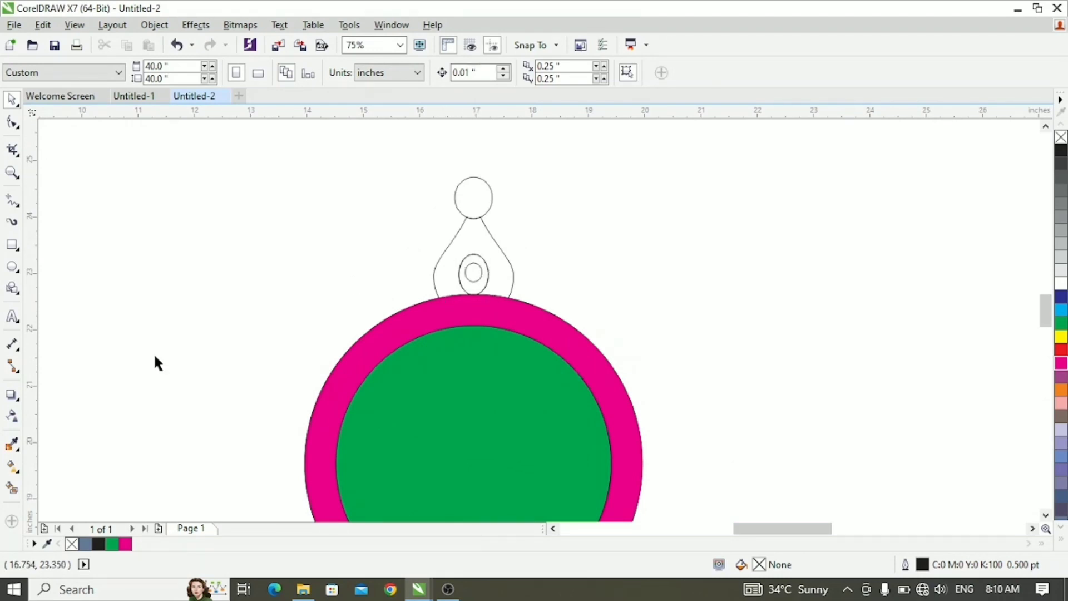
# - Smart-fill the teardrop body, its nested ellipses and the tip ellipse with blue-grey to make separate fillable shapes
pyautogui.click(13, 491)
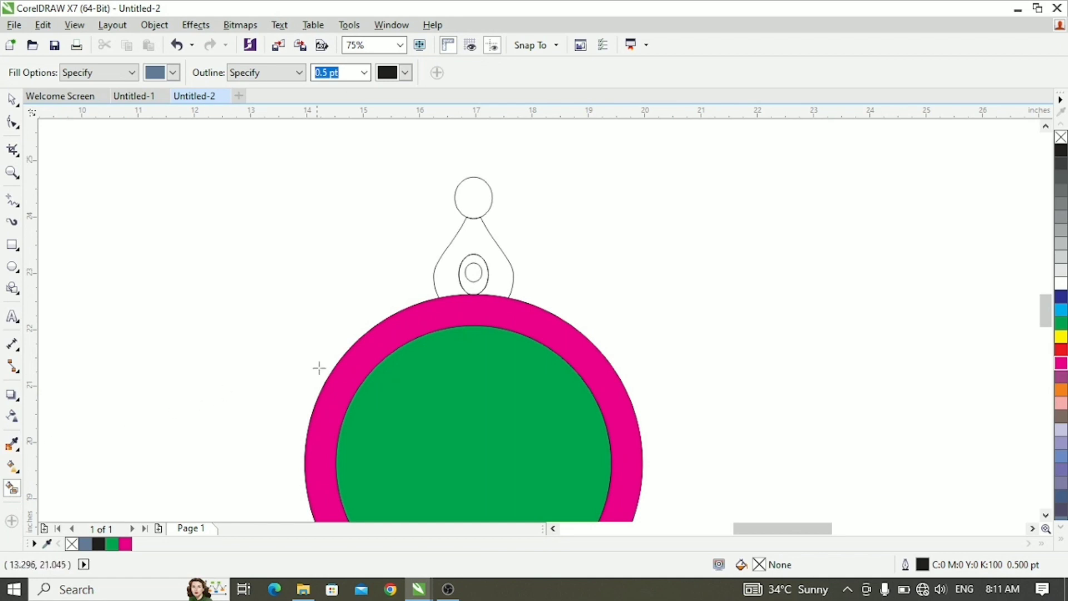
pyautogui.click(468, 283)
pyautogui.click(489, 239)
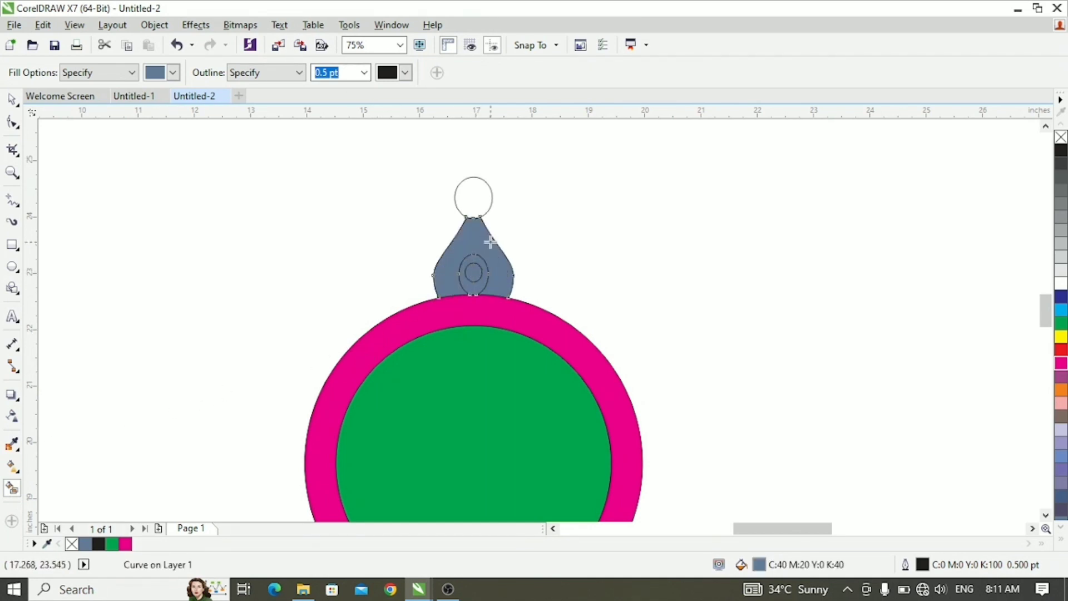
pyautogui.click(474, 196)
pyautogui.click(12, 99)
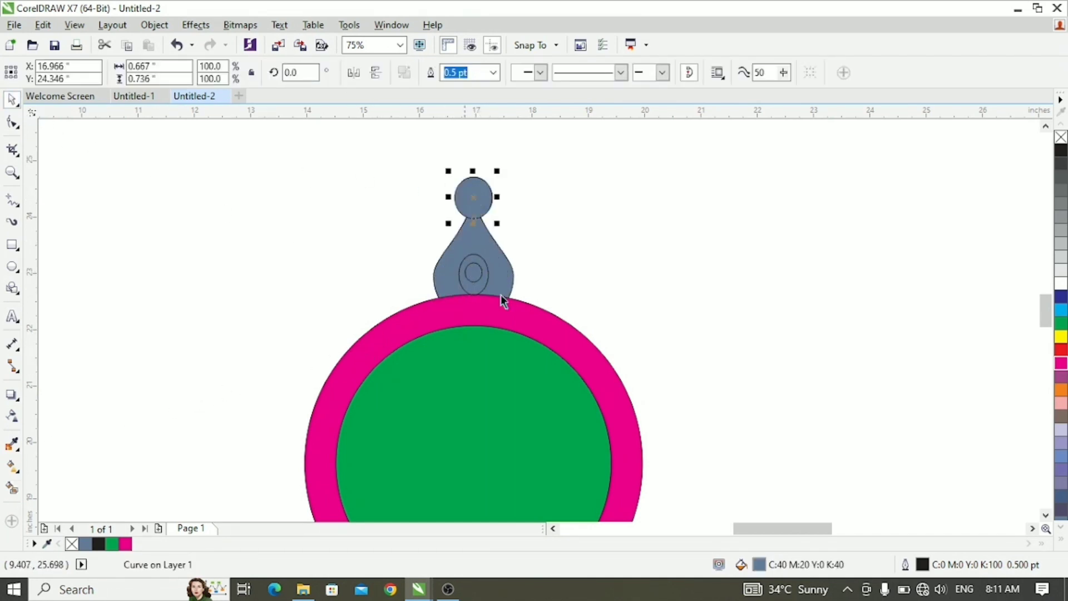
pyautogui.click(638, 271)
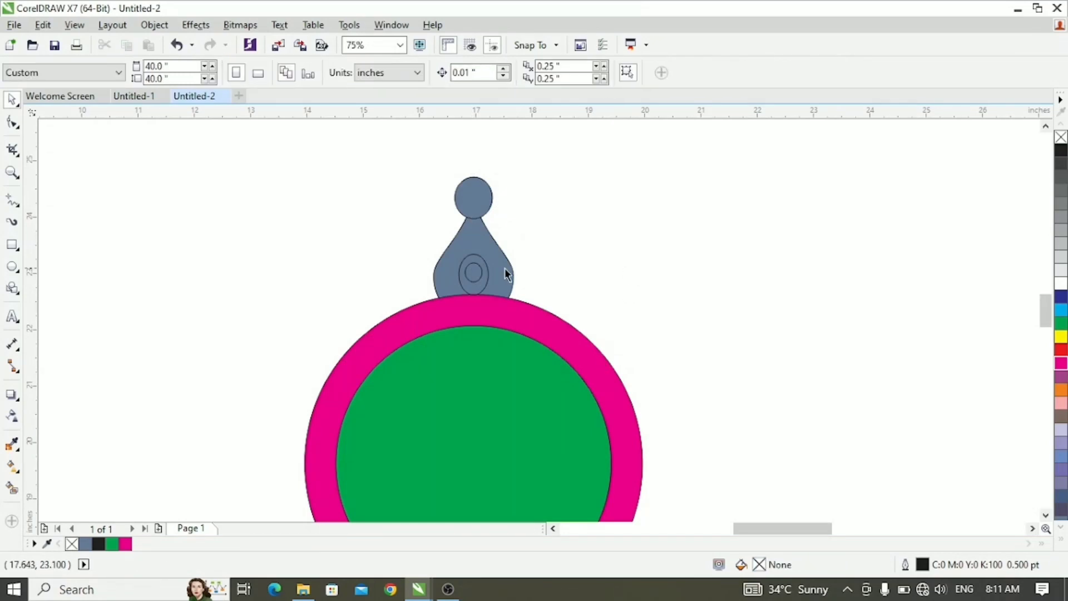
# - Fill the teardrop body with orange
pyautogui.click(506, 273)
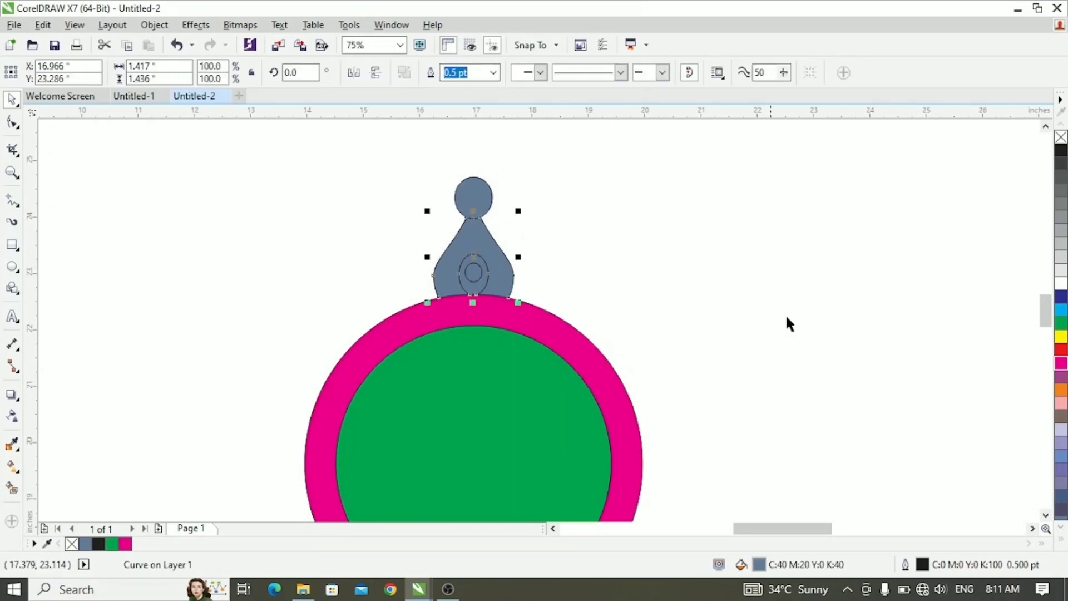
pyautogui.click(1061, 390)
pyautogui.click(595, 283)
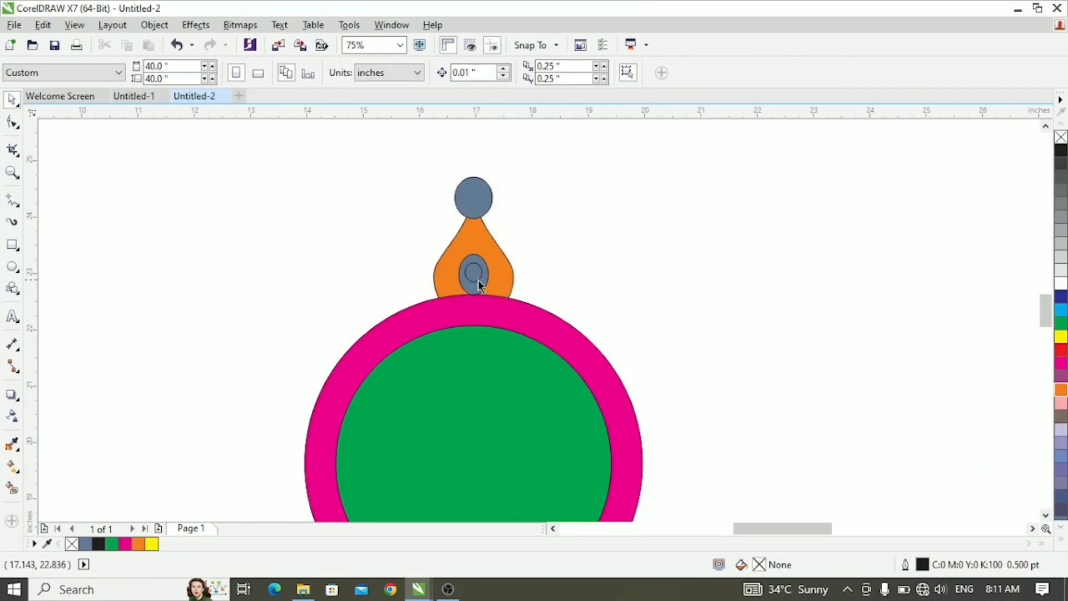
# - Fill the small inner ellipse with red and the ellipse around it with green
pyautogui.click(477, 280)
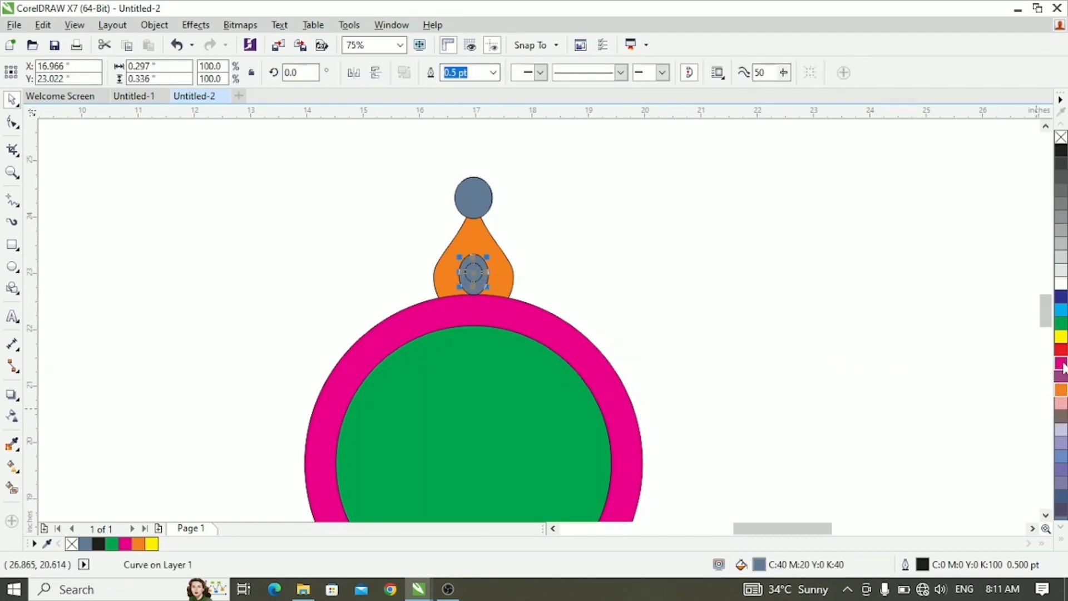
pyautogui.moveTo(1062, 352); pyautogui.dragTo(482, 279)
pyautogui.click(474, 285)
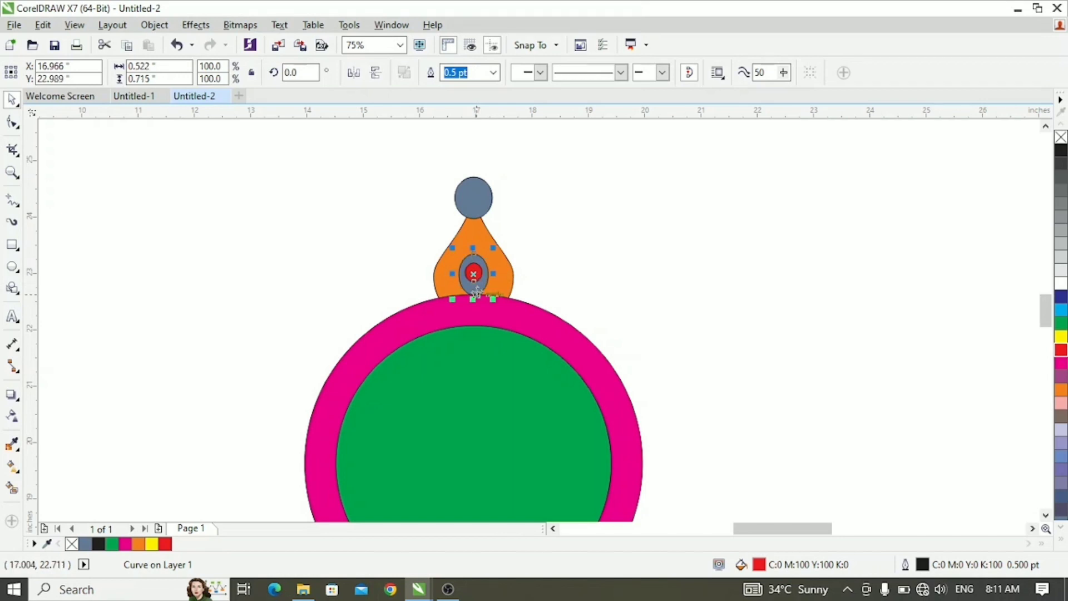
pyautogui.click(1063, 326)
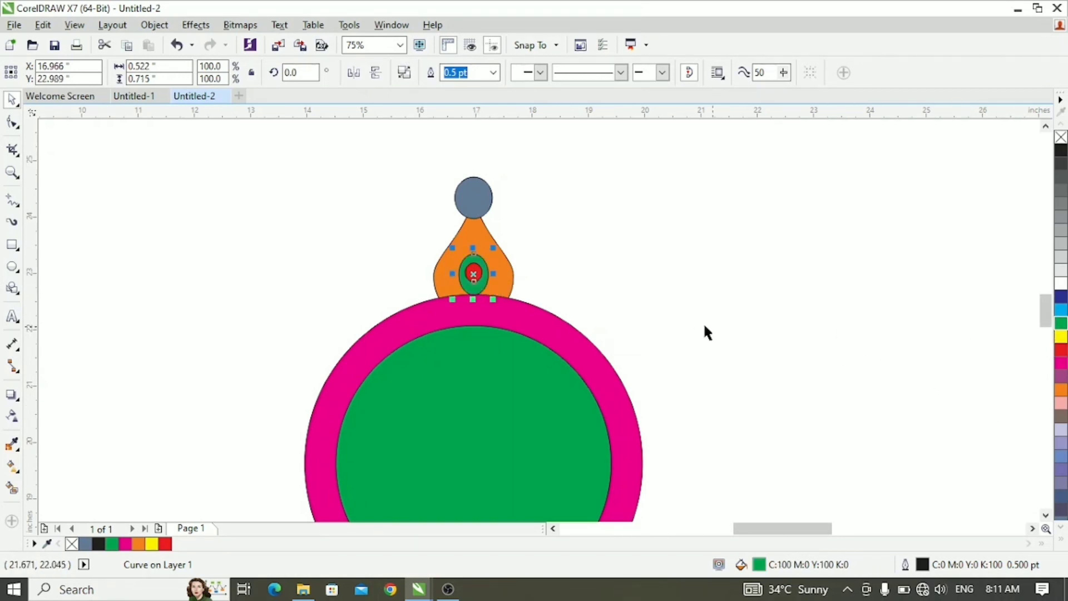
pyautogui.press('Escape')
# - Fill the ellipse on the teardrop's tip with red
pyautogui.click(479, 205)
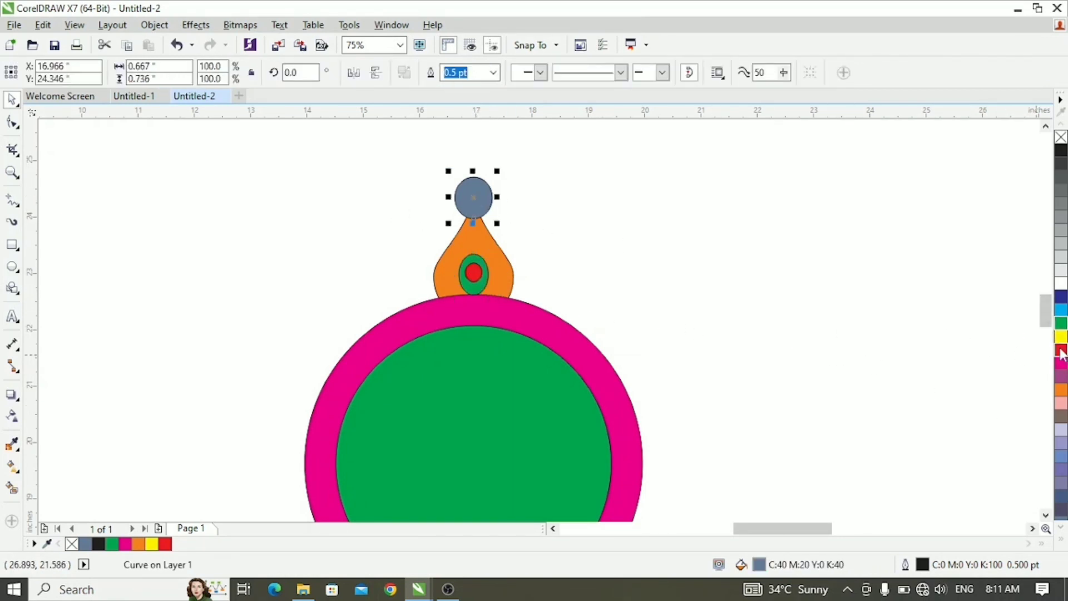
pyautogui.click(1062, 350)
pyautogui.press('Escape')
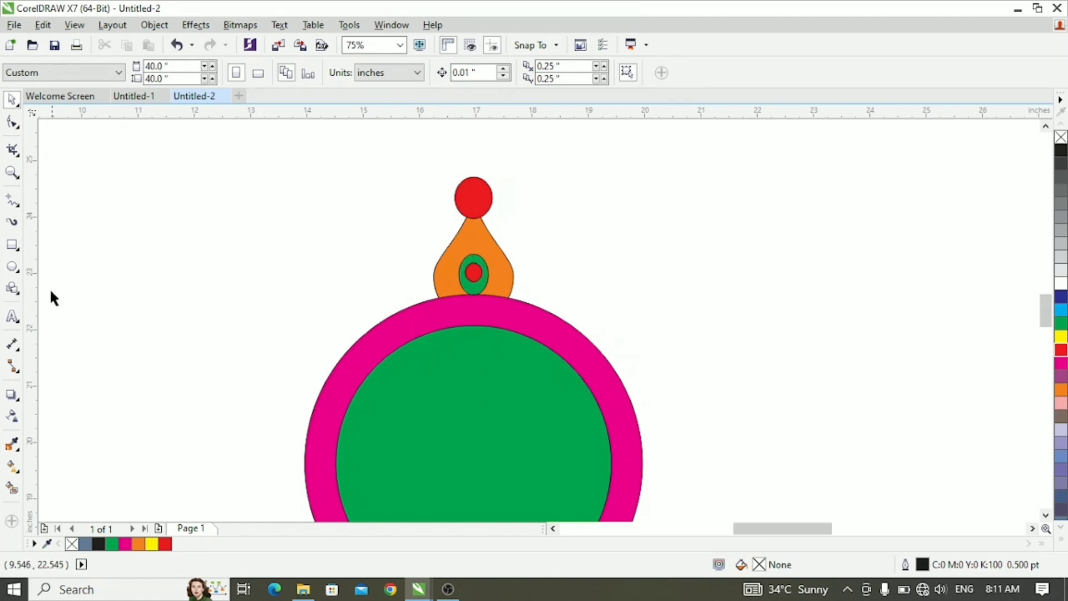
# - Draw a small teardrop basic shape about 0.38 by 0.67 inches on empty space to the right of the orange petal
pyautogui.click(12, 267)
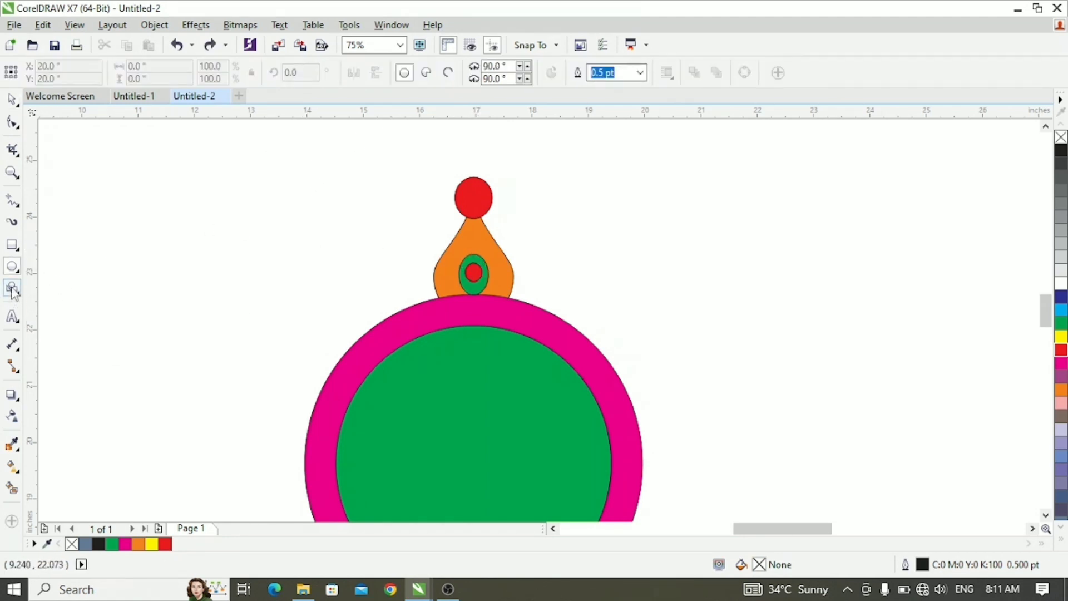
pyautogui.click(13, 288)
pyautogui.click(405, 74)
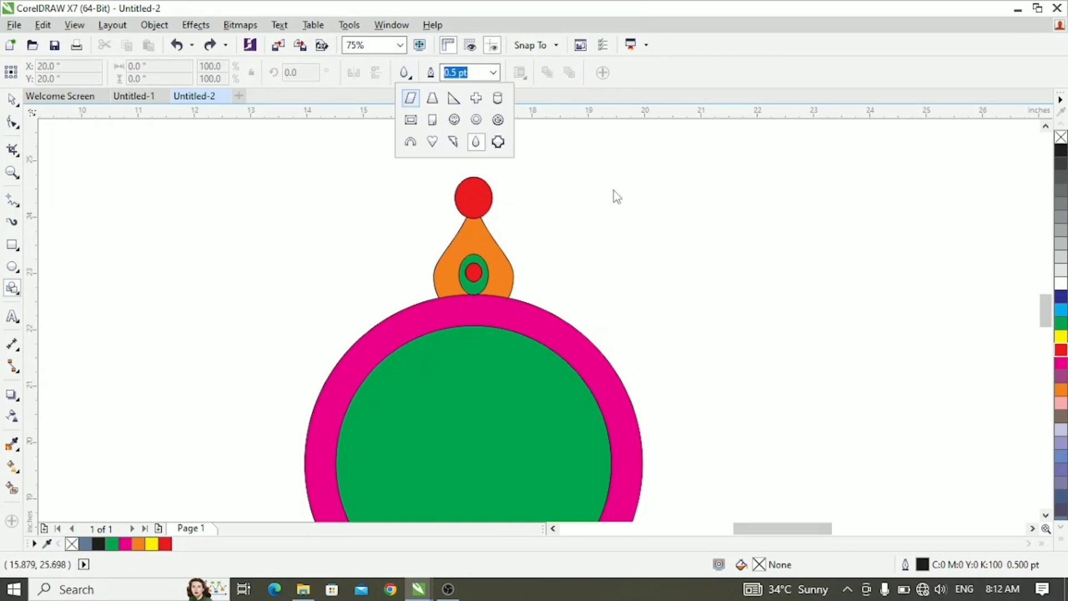
pyautogui.click(555, 178)
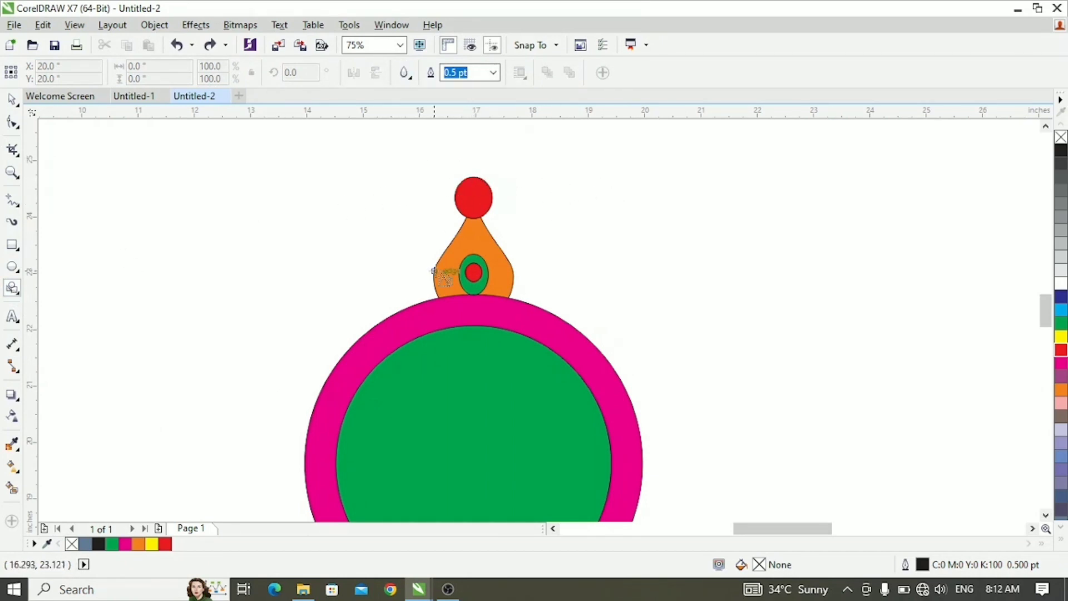
pyautogui.moveTo(564, 203); pyautogui.dragTo(593, 245)
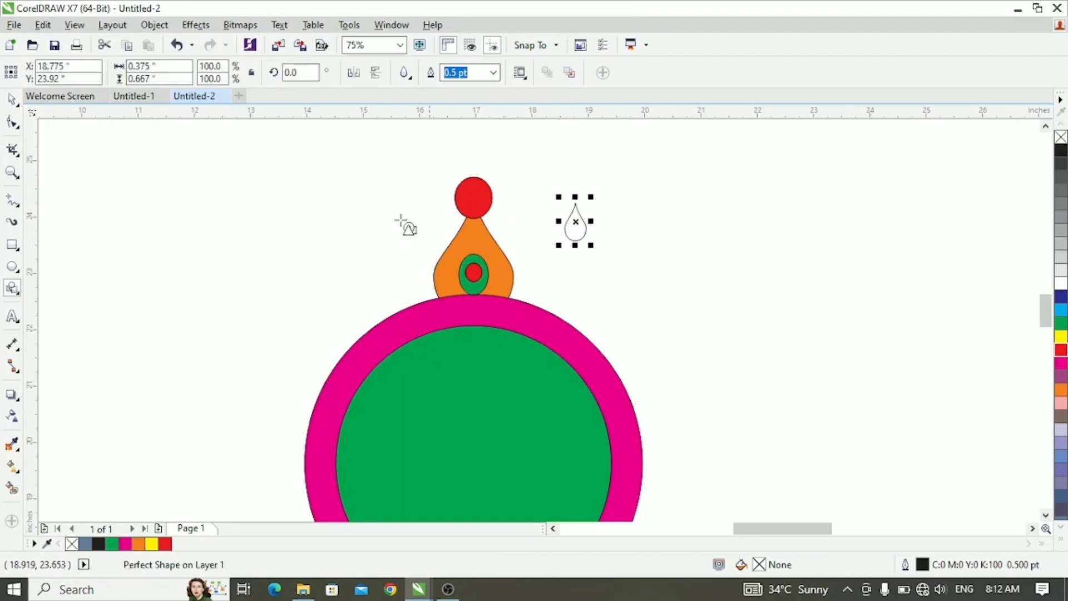
pyautogui.click(18, 105)
pyautogui.click(787, 295)
# - Give the small teardrop an orange fill and an orange outline
pyautogui.scroll(-1, 586, 234)
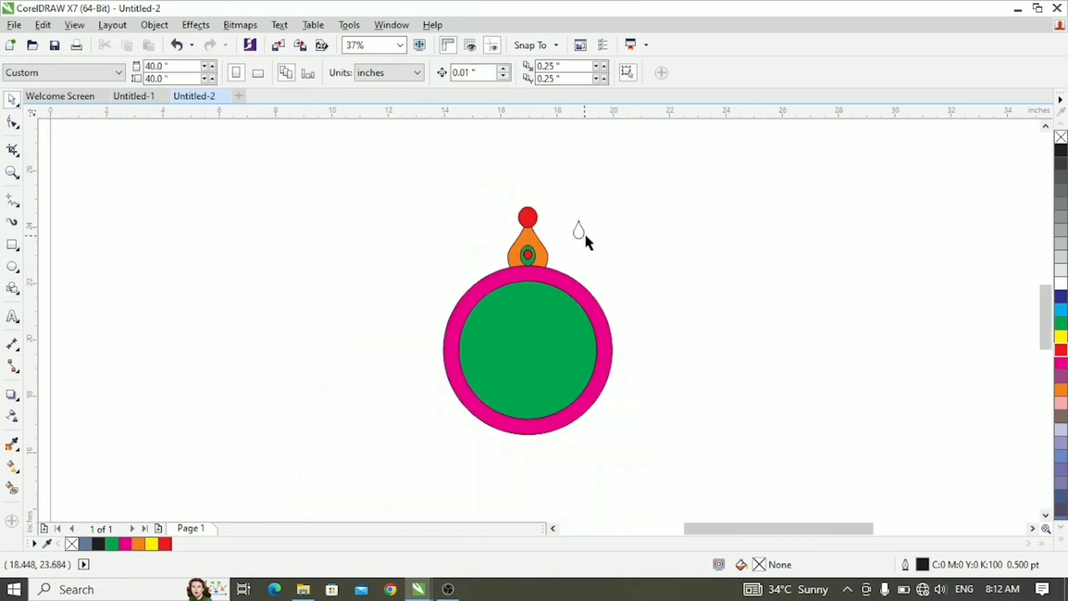
pyautogui.scroll(2, 584, 232)
pyautogui.click(550, 216)
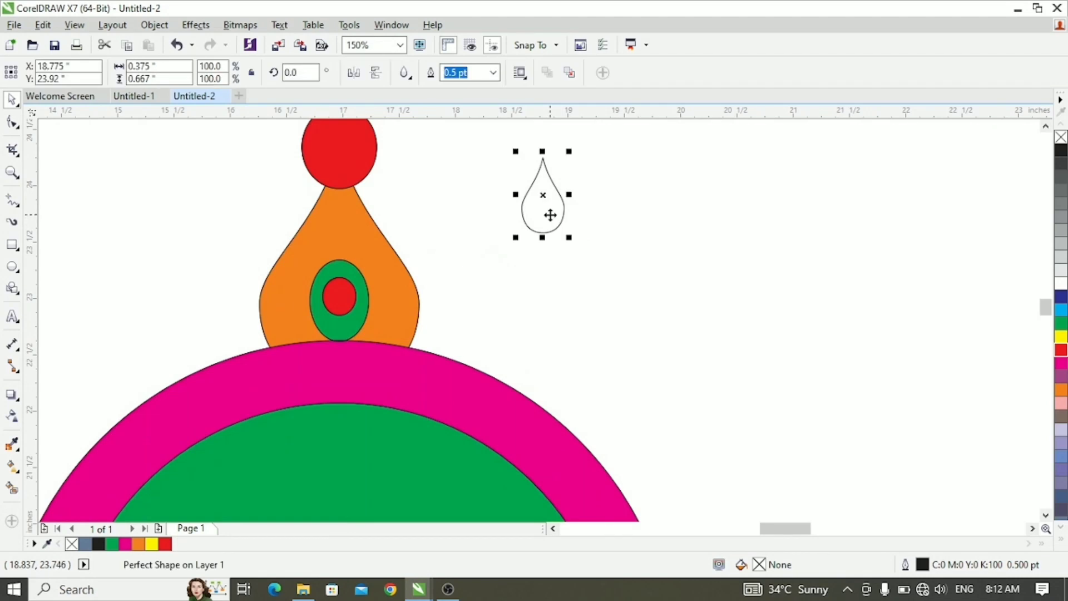
pyautogui.click(1061, 336)
pyautogui.click(1061, 390)
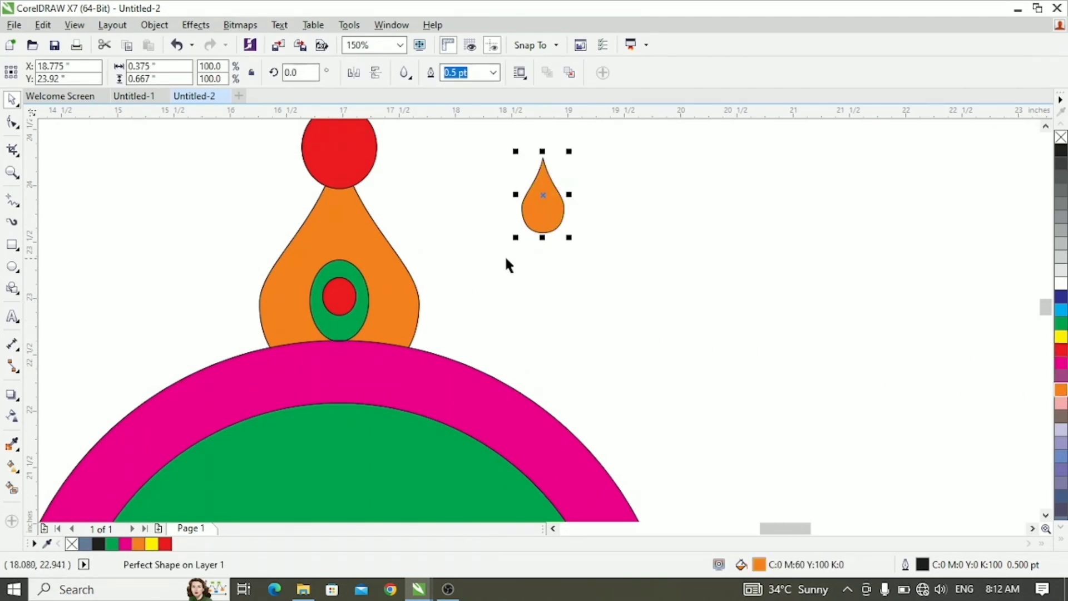
pyautogui.rightClick(1061, 390)
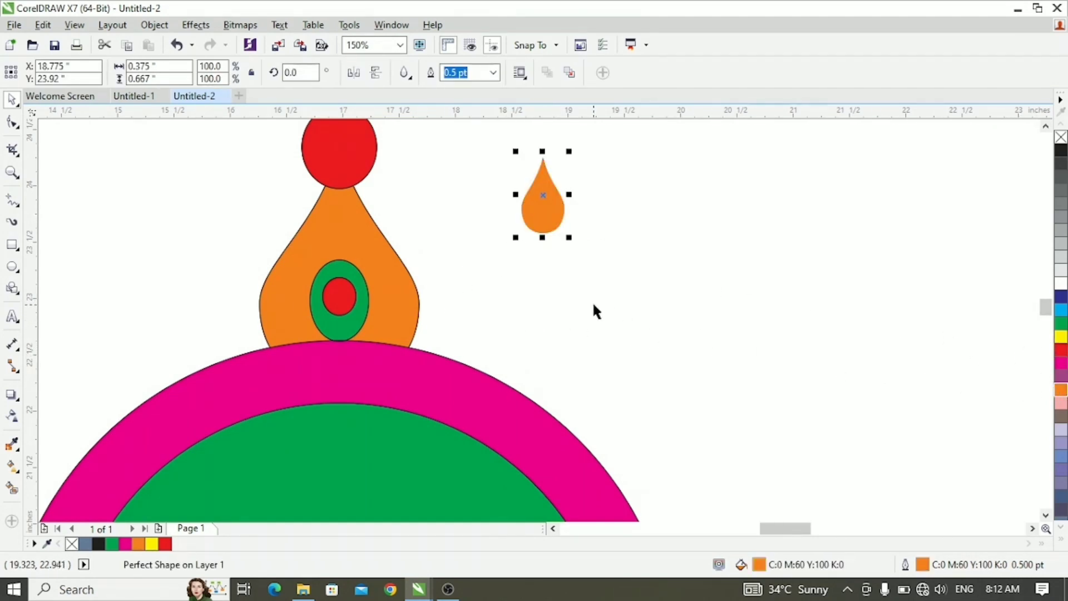
# - Apply a vertical linear fountain fill to the small teardrop, with white at its upper end and orange at its lower end
pyautogui.press('g')
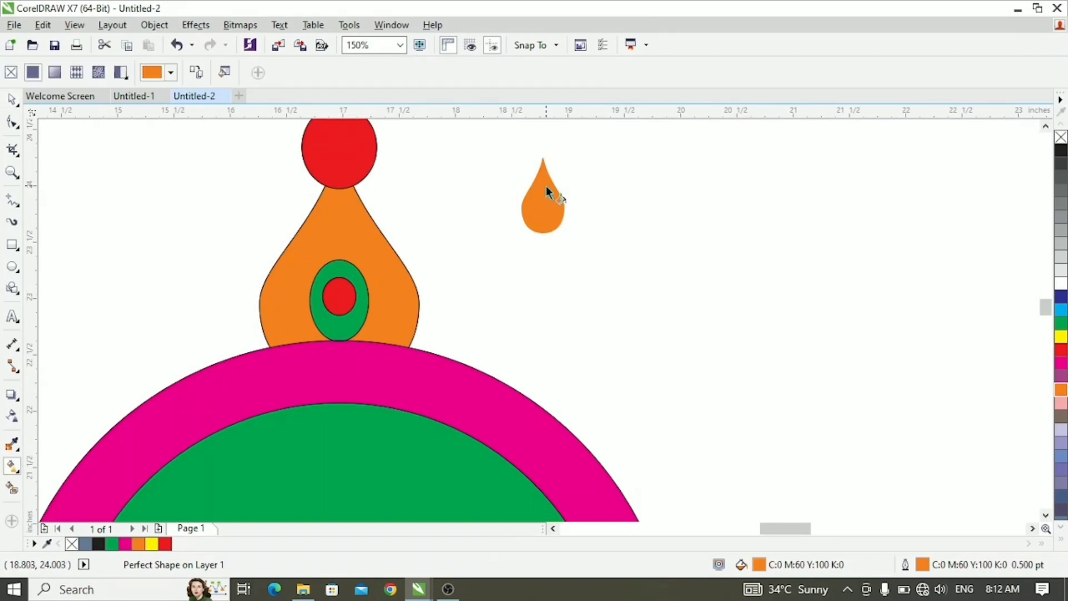
pyautogui.moveTo(545, 186); pyautogui.dragTo(543, 214)
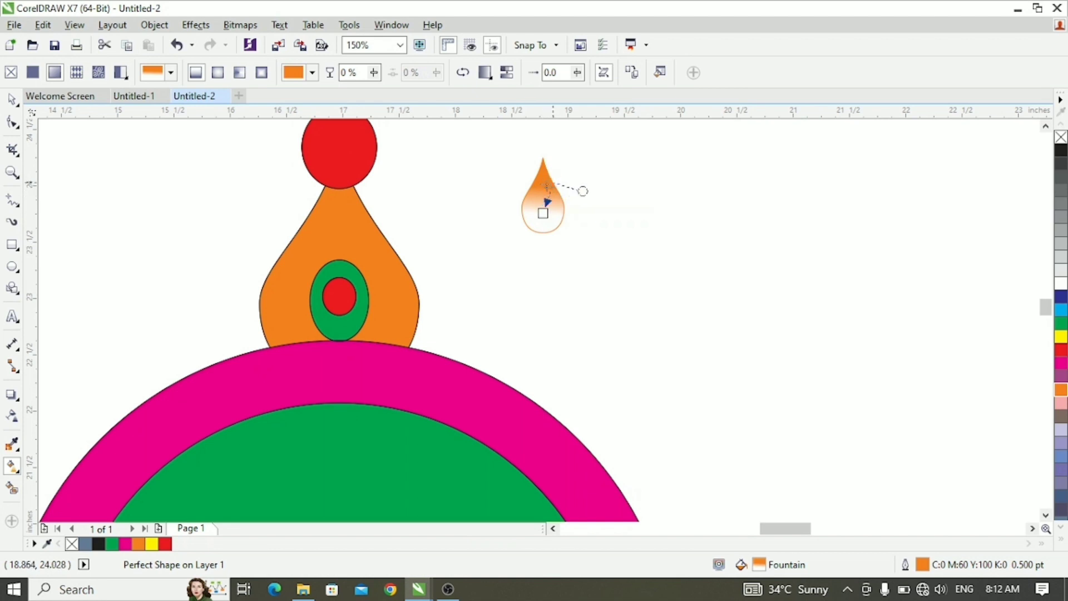
pyautogui.click(542, 183)
pyautogui.click(543, 213)
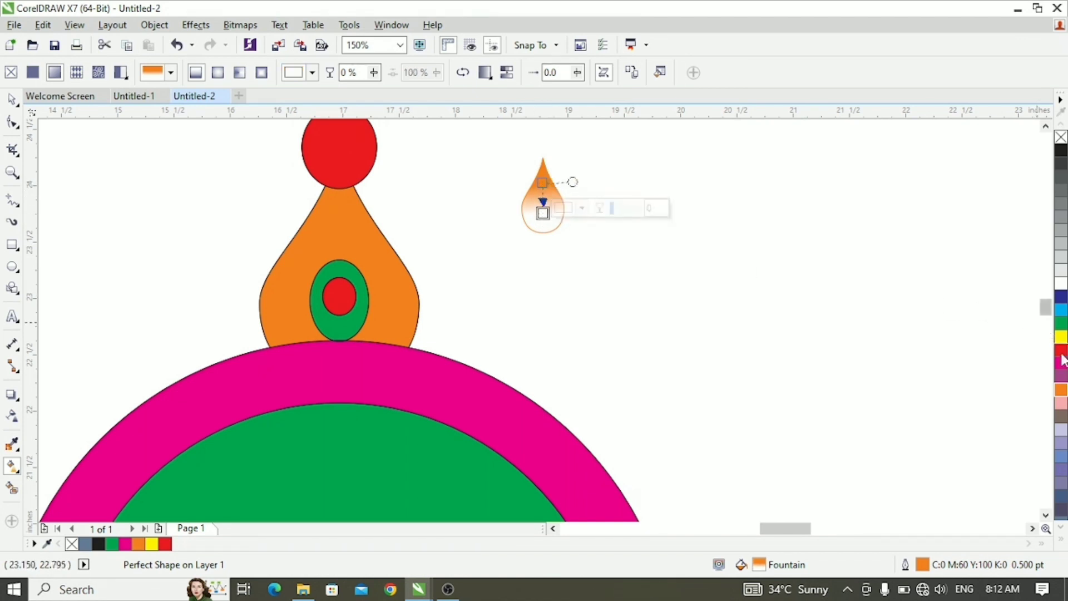
pyautogui.click(1061, 390)
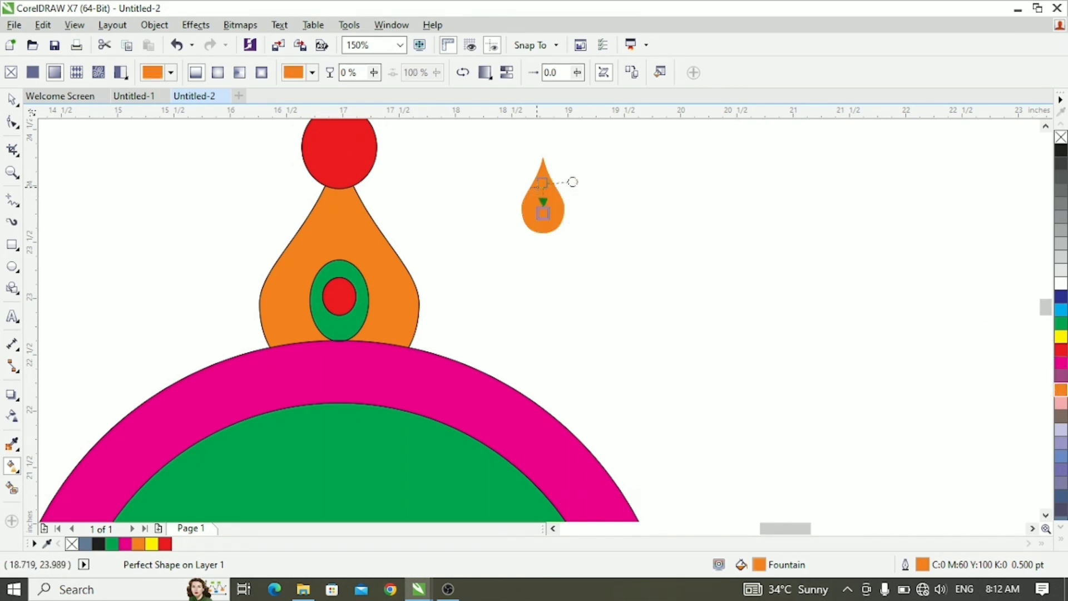
pyautogui.click(1061, 284)
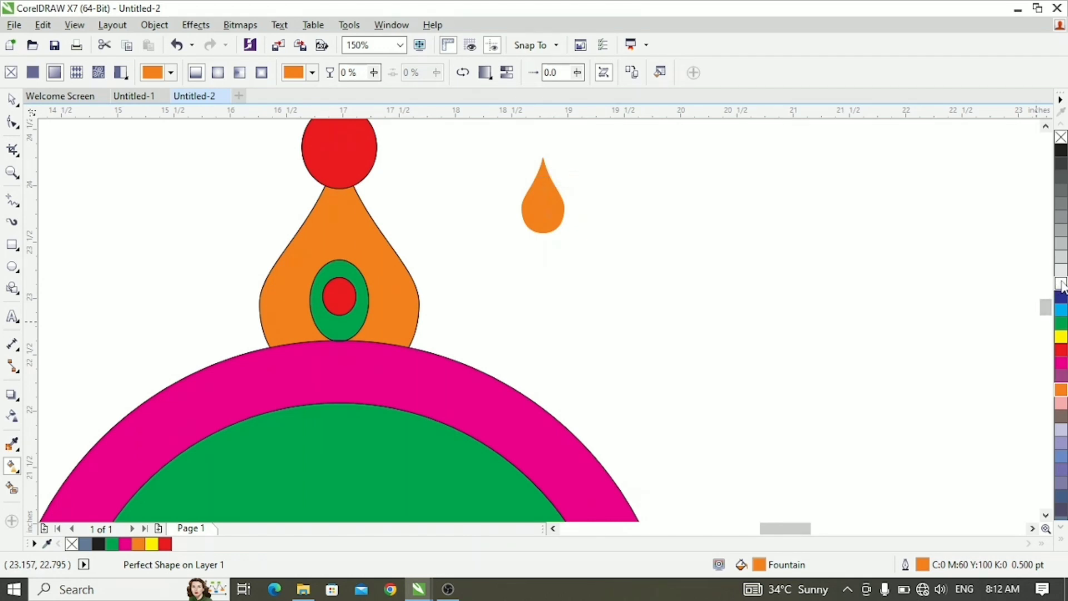
# - Run the small teardrop's fountain fill from white near its tip down to orange, and recolour the large orange petal yellow
pyautogui.moveTo(542, 182); pyautogui.dragTo(541, 172)
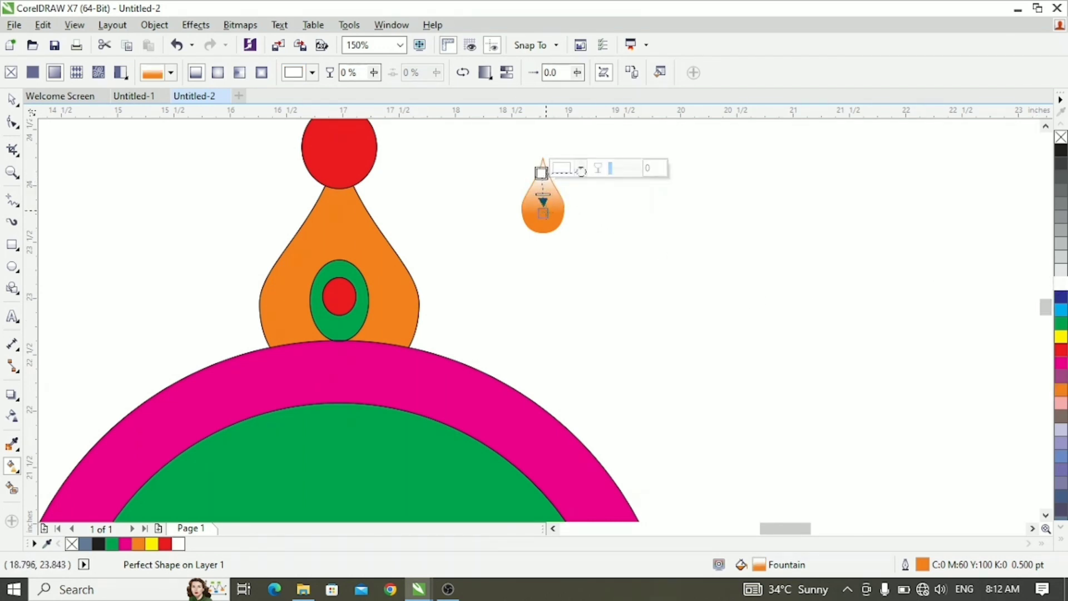
pyautogui.press('d')
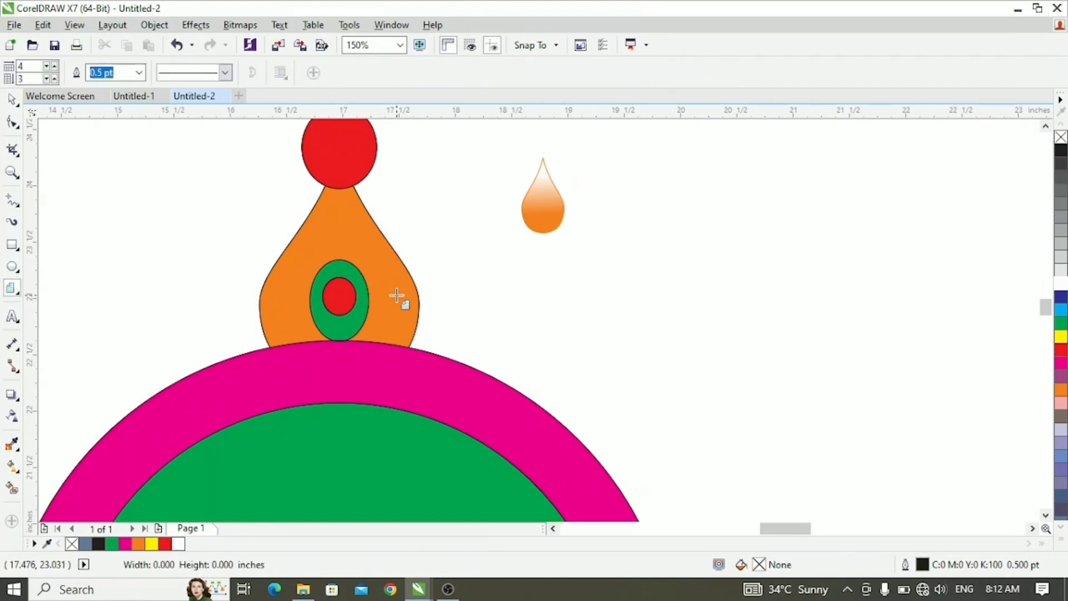
pyautogui.click(398, 295)
pyautogui.click(13, 99)
pyautogui.click(456, 271)
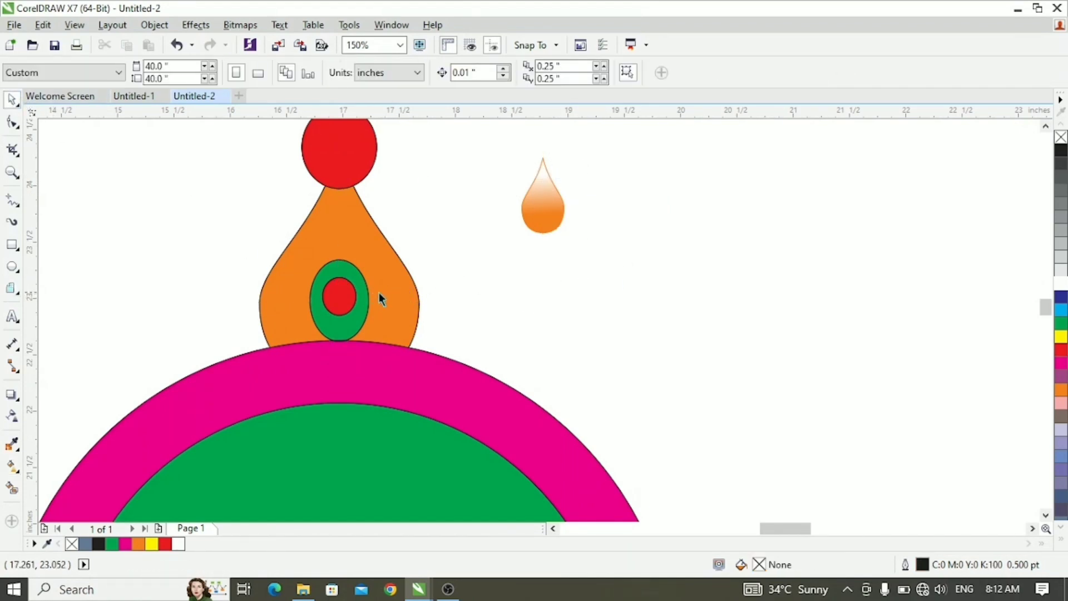
pyautogui.click(378, 294)
pyautogui.click(1061, 337)
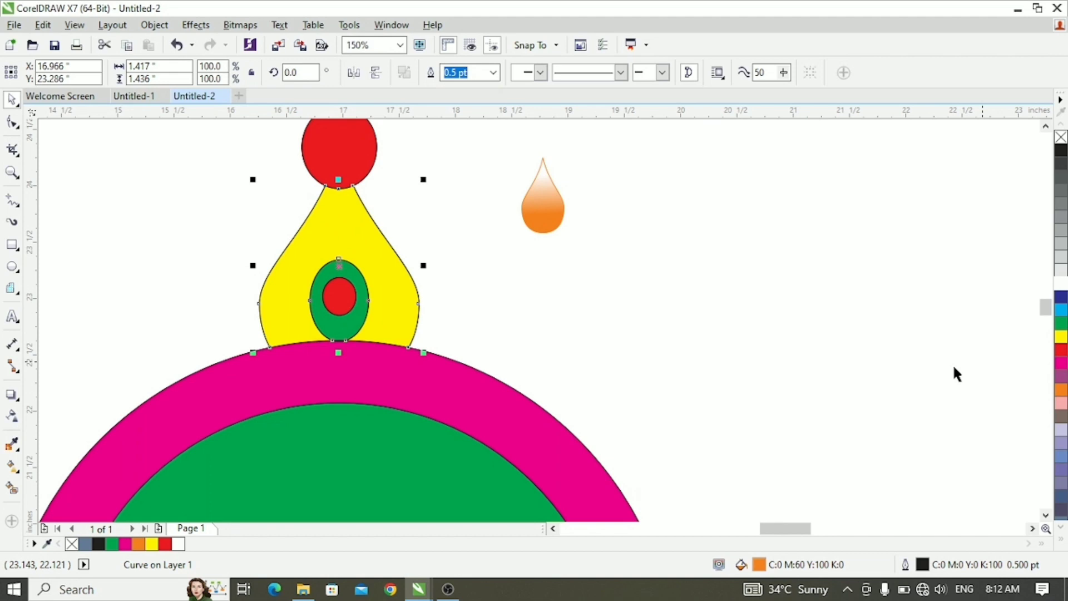
# - Scale the small gradient drop down and centre it over the yellow petal's tip, overlapping the lower part of the red ellipse
pyautogui.click(544, 217)
pyautogui.moveTo(543, 217); pyautogui.dragTo(336, 225)
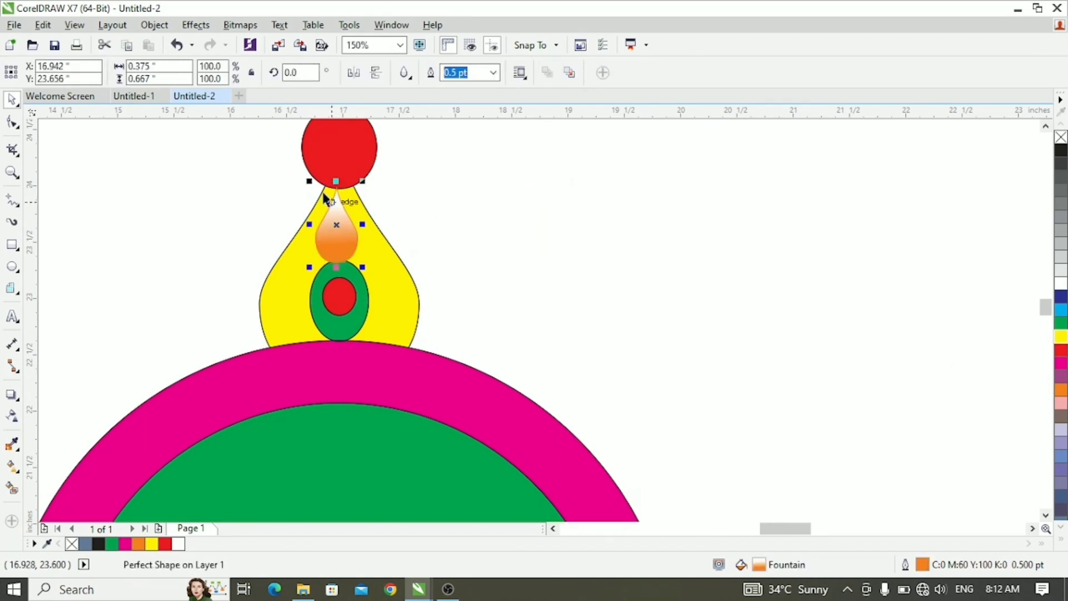
pyautogui.moveTo(308, 178); pyautogui.dragTo(315, 193)
pyautogui.press('Escape')
pyautogui.scroll(-1, 361, 237)
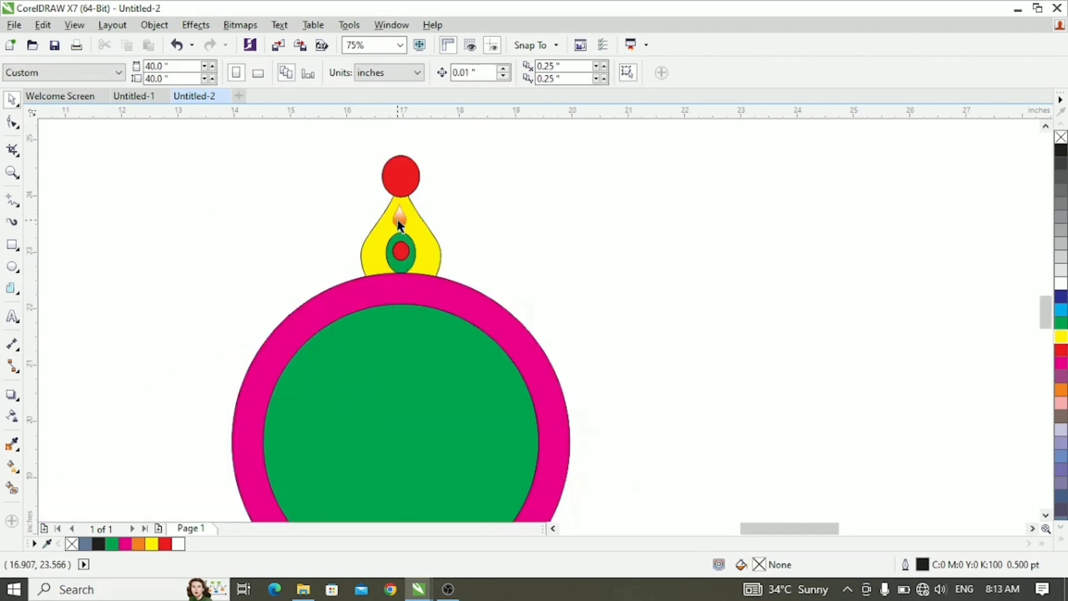
pyautogui.moveTo(401, 226); pyautogui.dragTo(399, 187)
pyautogui.moveTo(399, 185); pyautogui.dragTo(401, 187)
pyautogui.click(484, 234)
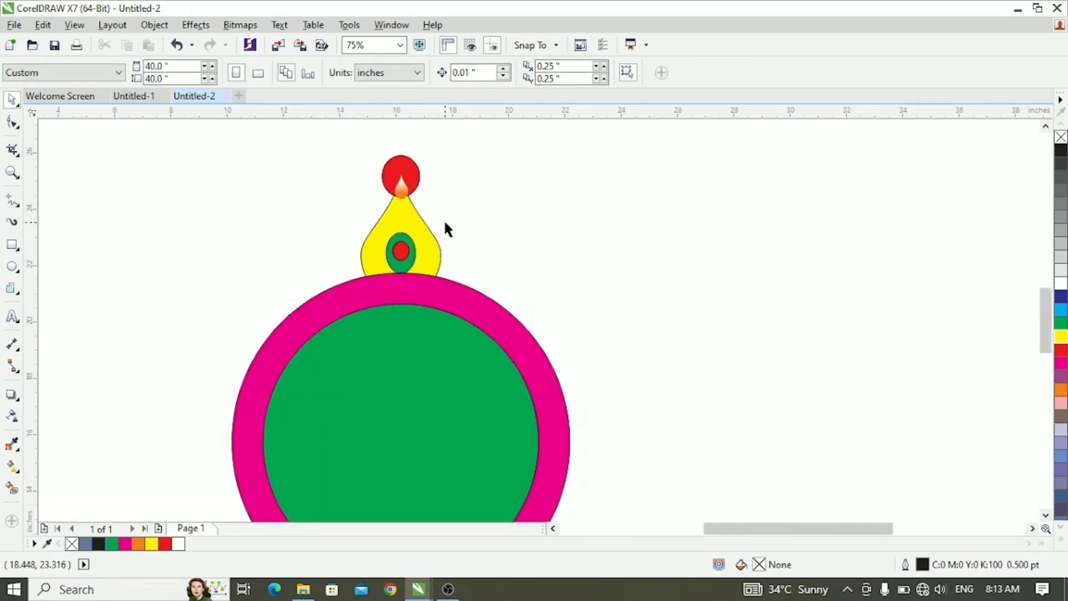
# - Group the yellow petal with its nested ellipses, red tip ellipse and gradient drop, leaving out the disc
pyautogui.scroll(-1, 442, 217)
pyautogui.scroll(1, 440, 210)
pyautogui.moveTo(324, 149); pyautogui.dragTo(505, 319)
pyautogui.click(538, 269)
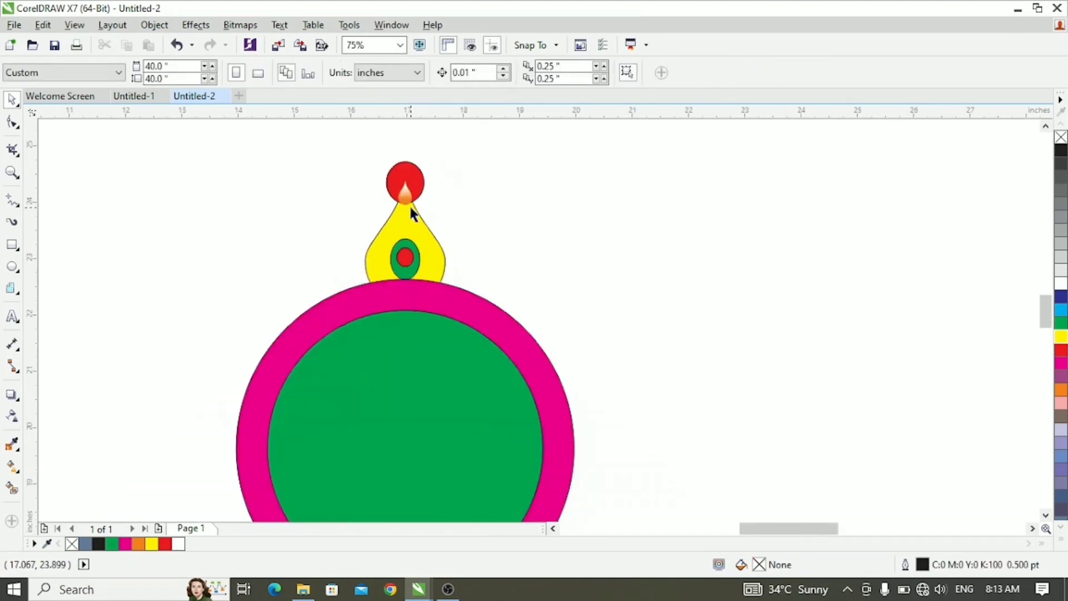
pyautogui.scroll(-1, 409, 205)
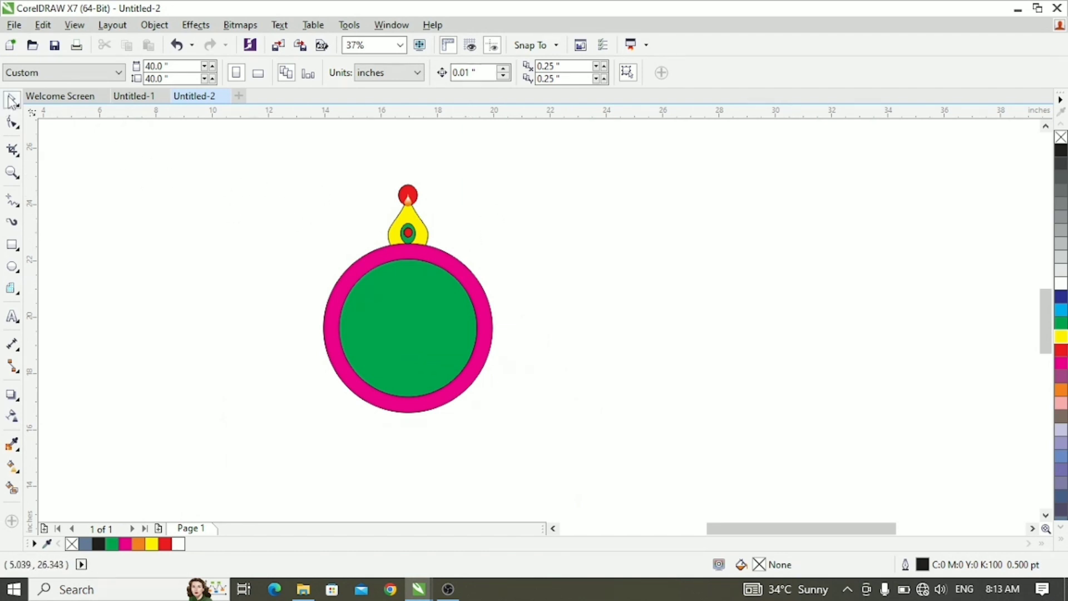
pyautogui.moveTo(406, 249); pyautogui.dragTo(469, 269)
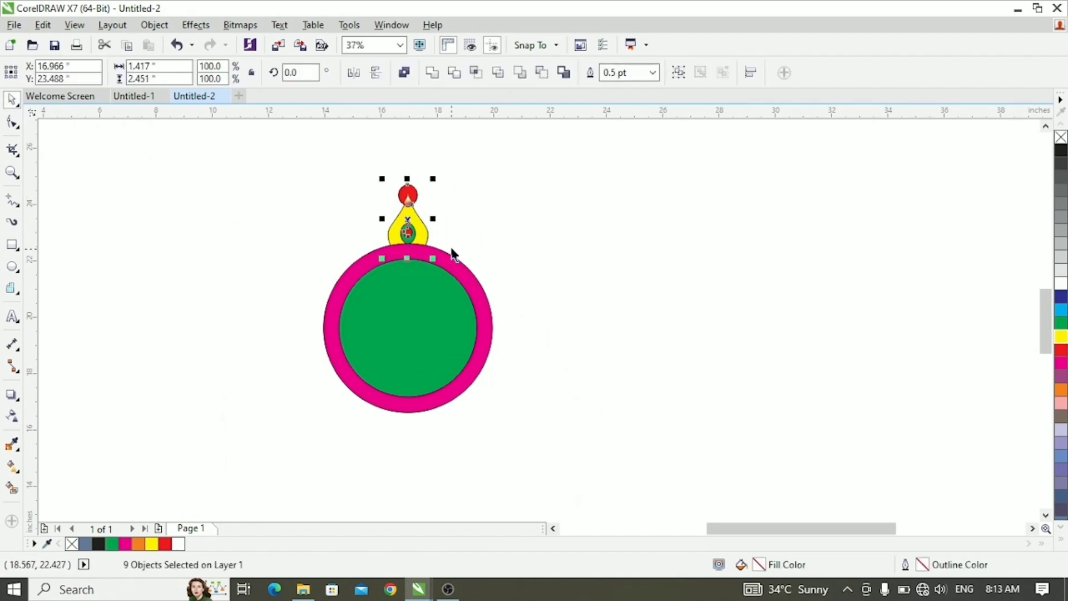
pyautogui.click(463, 226)
# - Move the petal group's rotation centre to the disc's centre and make a copy rotated 30° clockwise
pyautogui.click(421, 234)
pyautogui.click(421, 232)
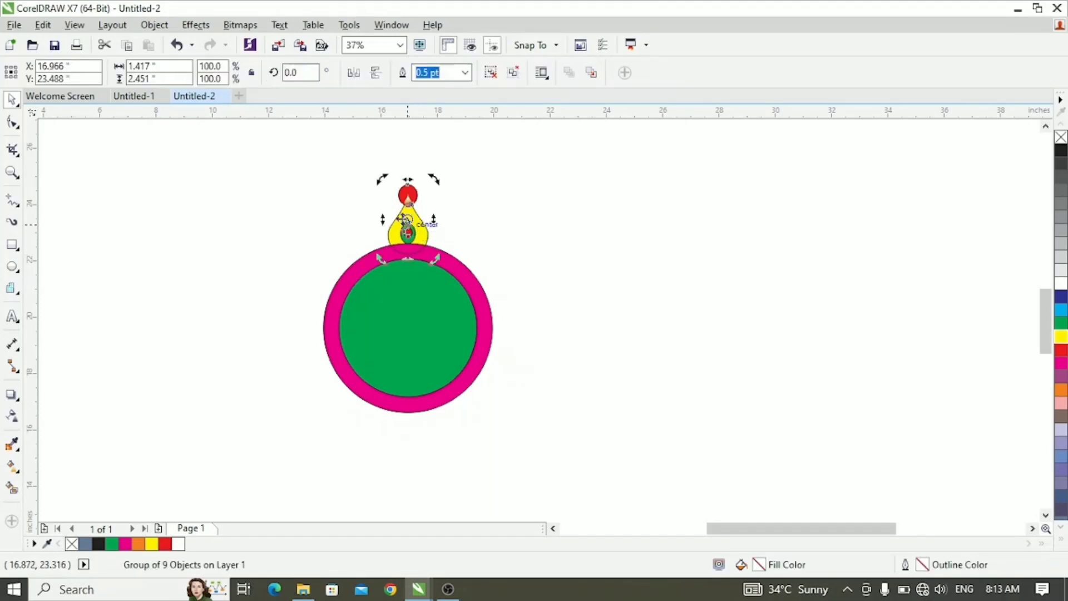
pyautogui.moveTo(414, 342); pyautogui.dragTo(407, 328)
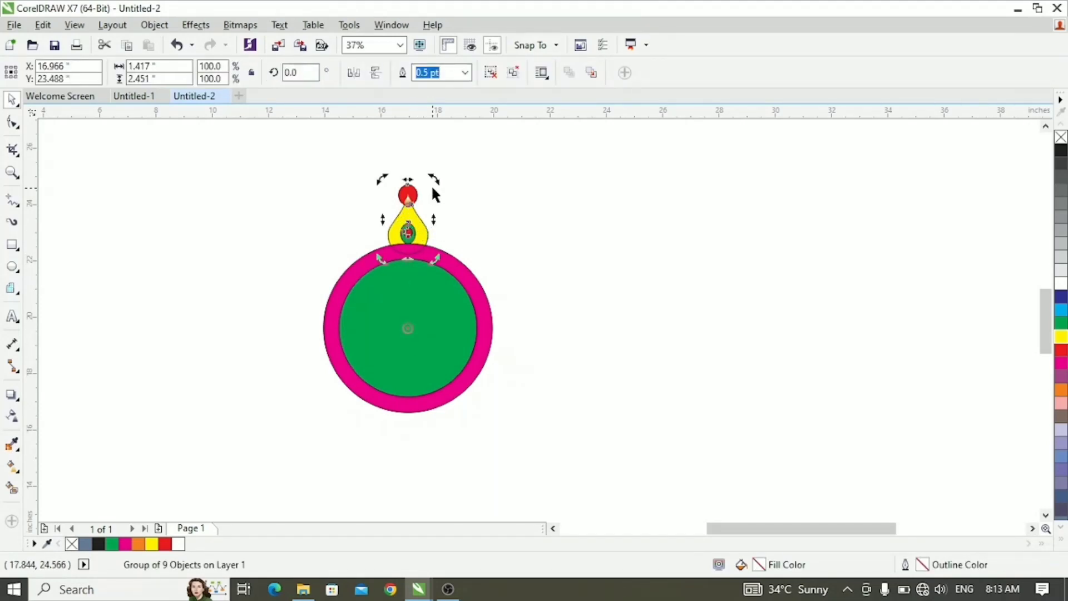
pyautogui.moveTo(435, 174); pyautogui.dragTo(473, 245)
pyautogui.click(413, 222)
pyautogui.click(412, 226)
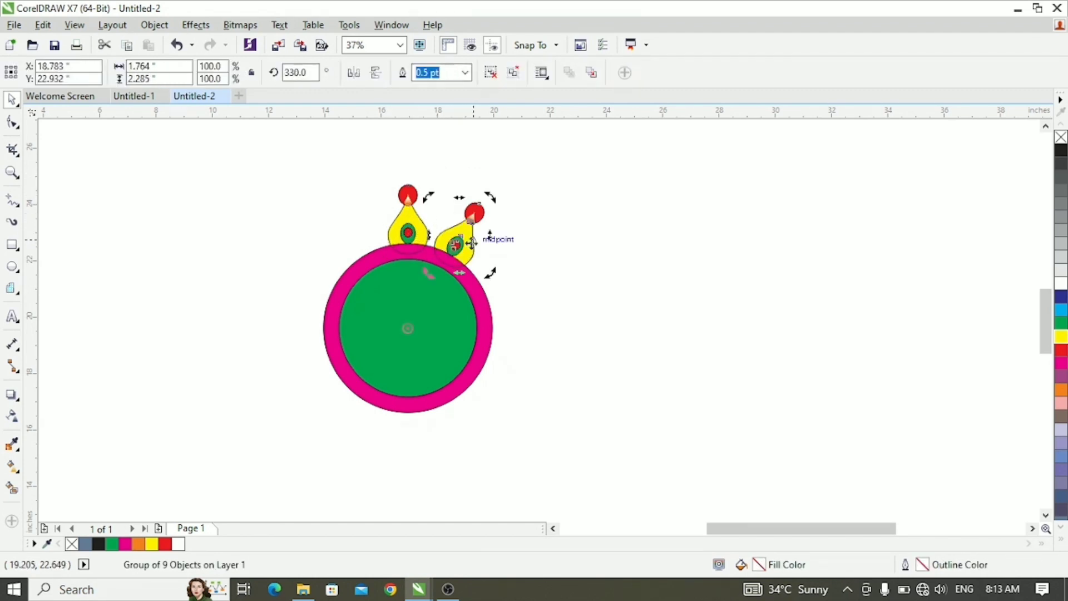
# - Repeat the 30° rotated petal copy until twelve petals surround the disc
pyautogui.hotkey('ctrl', 'r')
pyautogui.hotkey('ctrl', 'r')
pyautogui.hotkey('ctrl', 'r')
pyautogui.hotkey('ctrl', 'r')
pyautogui.hotkey('ctrl', 'r')
pyautogui.hotkey('ctrl', 'r')
pyautogui.hotkey('ctrl', 'r')
pyautogui.hotkey('ctrl', 'r')
pyautogui.hotkey('ctrl', 'r')
pyautogui.hotkey('ctrl', 'r')
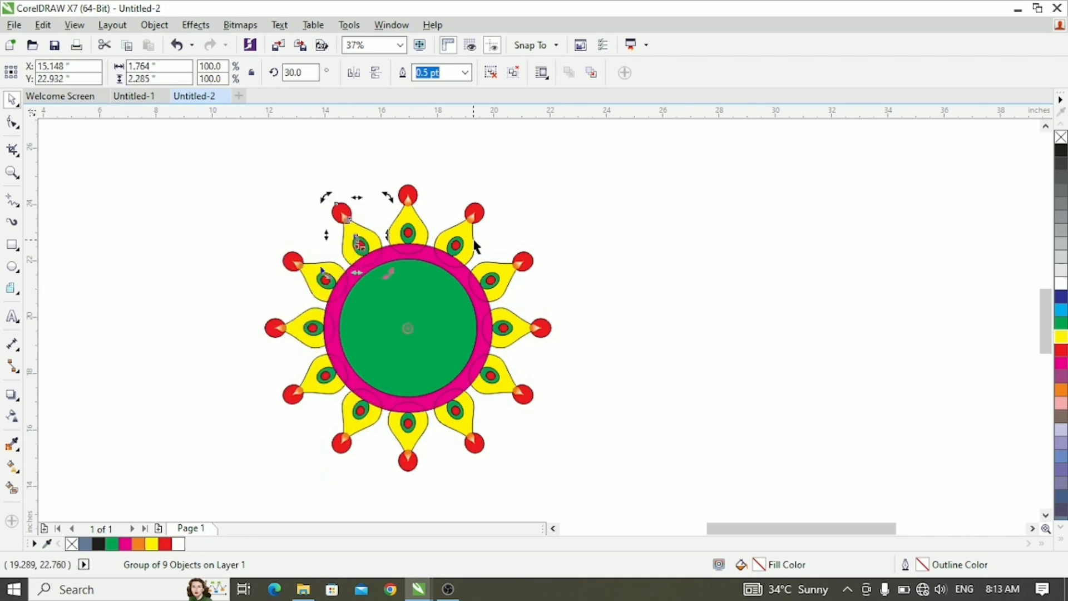
pyautogui.click(589, 288)
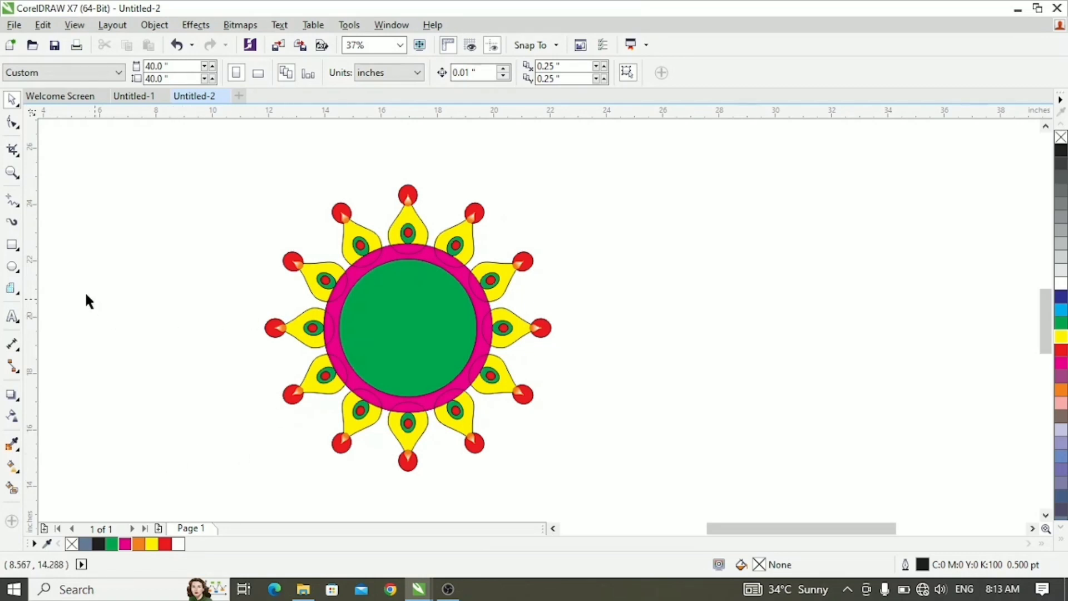
# - Draw a square about 3.3 inches wide on empty space to the right of the ornament and rotate it to 300°
pyautogui.click(13, 245)
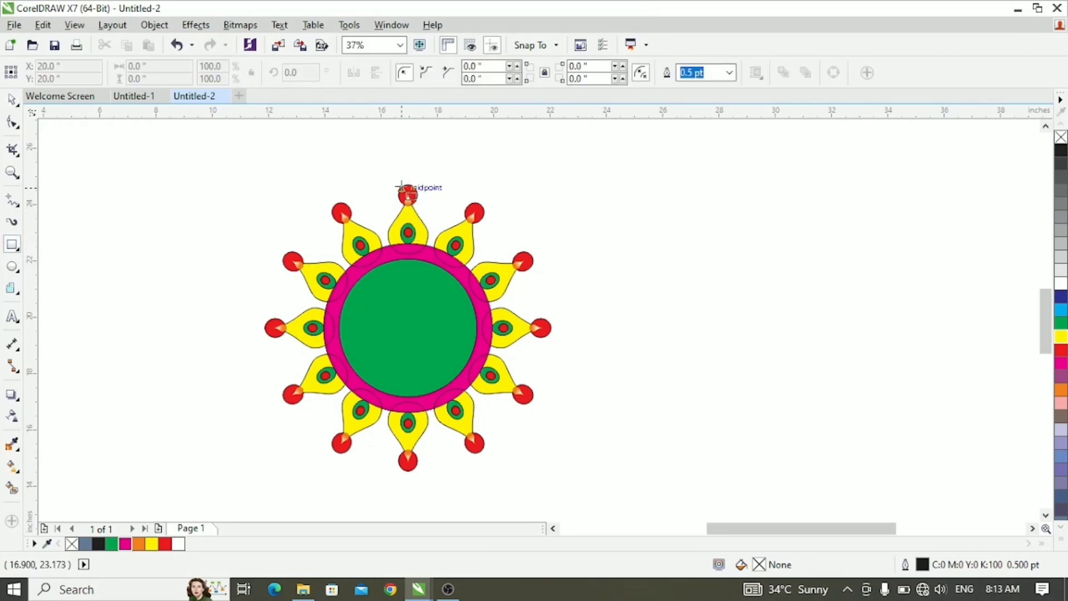
pyautogui.moveTo(581, 194); pyautogui.dragTo(676, 276)
pyautogui.click(12, 99)
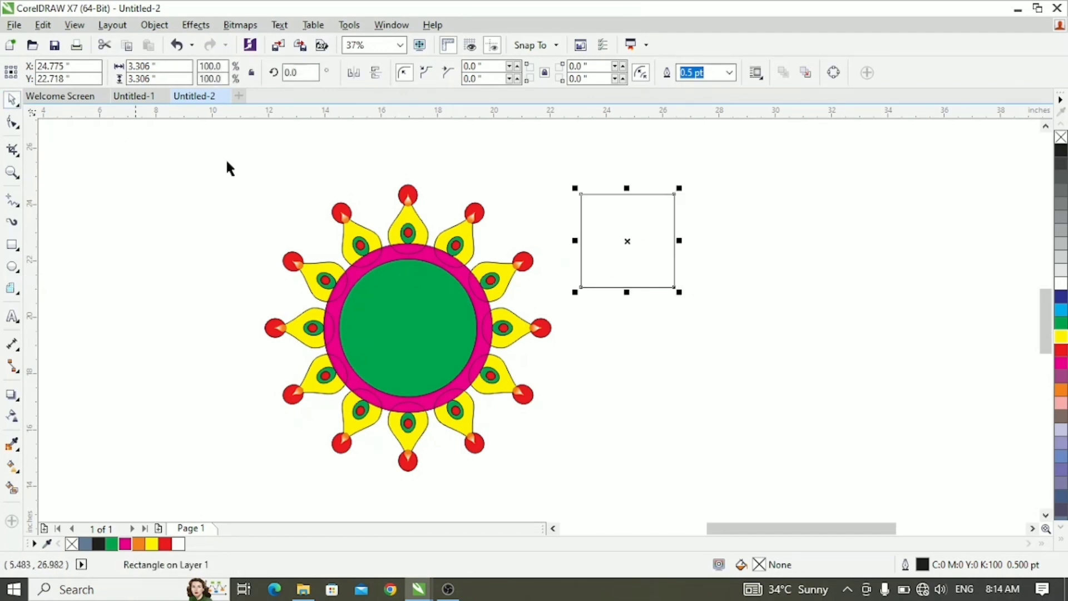
pyautogui.click(619, 242)
pyautogui.moveTo(684, 189); pyautogui.dragTo(705, 243)
pyautogui.moveTo(704, 172); pyautogui.dragTo(721, 195)
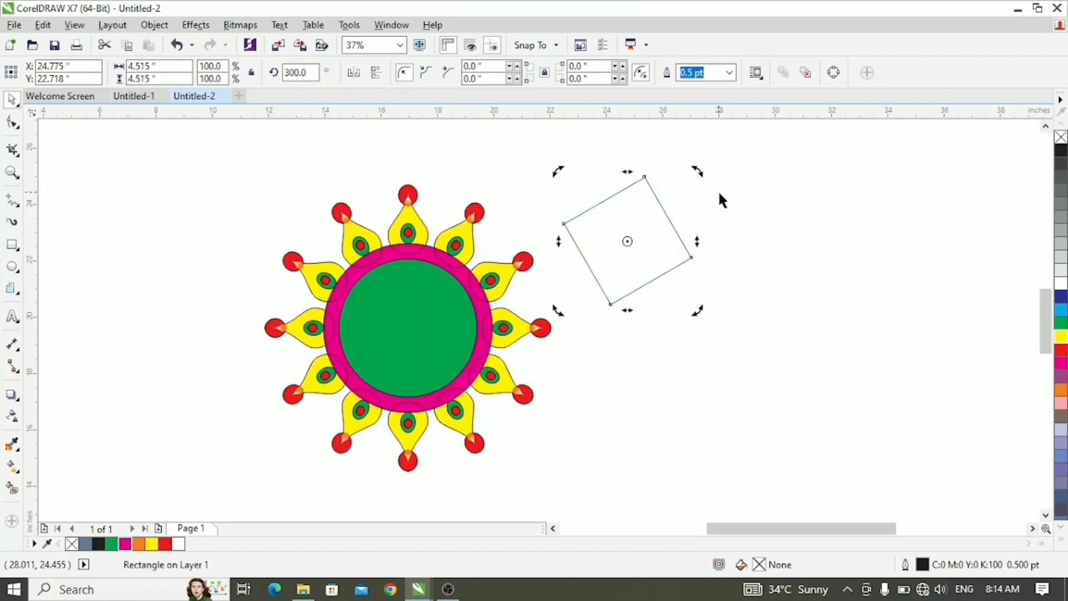
# - Move the rotated square over the upper part of the ornament and scale it to 57.5% about its centre
pyautogui.click(634, 239)
pyautogui.moveTo(625, 240); pyautogui.dragTo(432, 252)
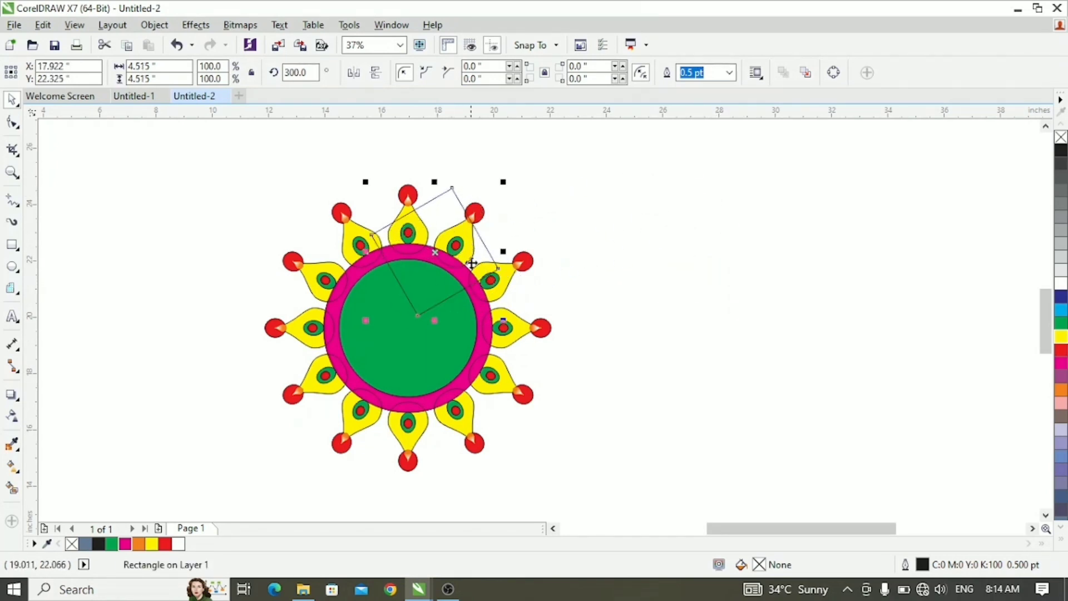
pyautogui.moveTo(420, 315); pyautogui.dragTo(429, 291)
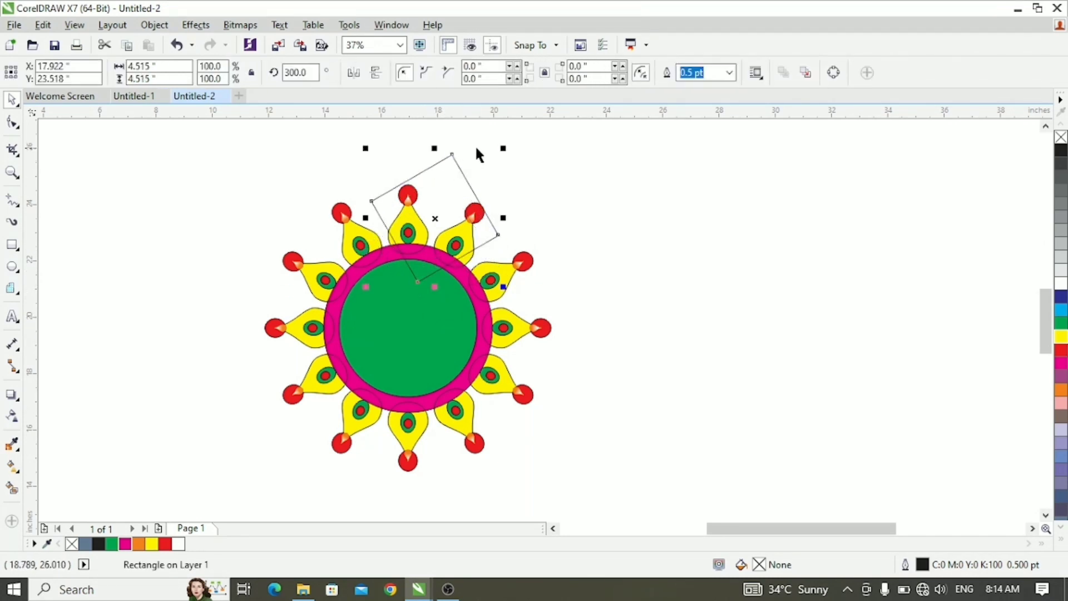
pyautogui.moveTo(503, 149); pyautogui.dragTo(474, 178)
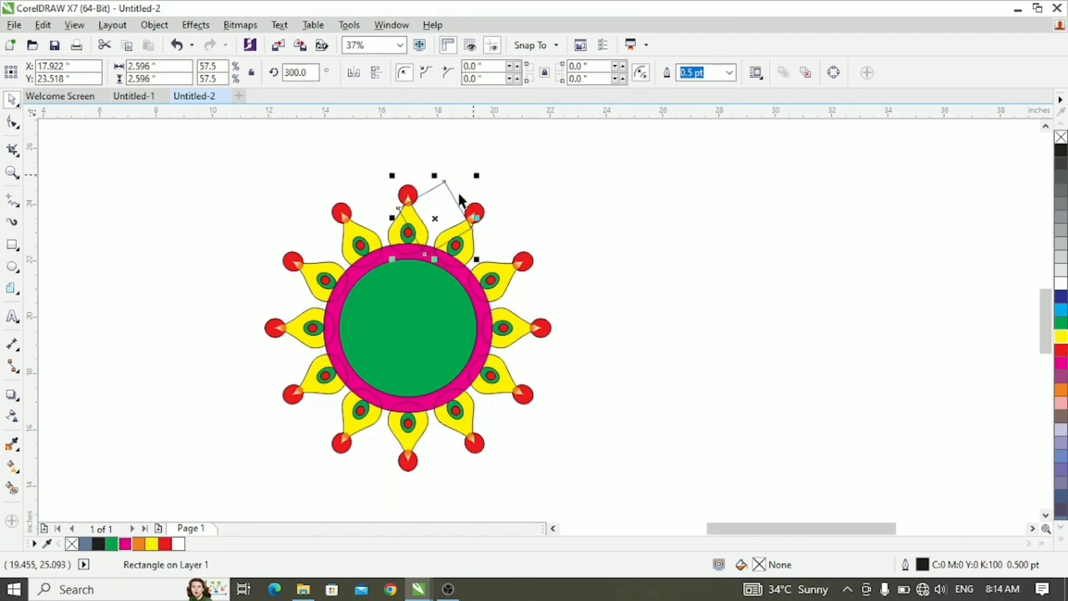
# - Position the square so its outer corner lies midway between the top petal and the next petal clockwise
pyautogui.moveTo(435, 218); pyautogui.dragTo(433, 242)
pyautogui.click(540, 205)
pyautogui.scroll(1, 416, 264)
pyautogui.scroll(-1, 430, 339)
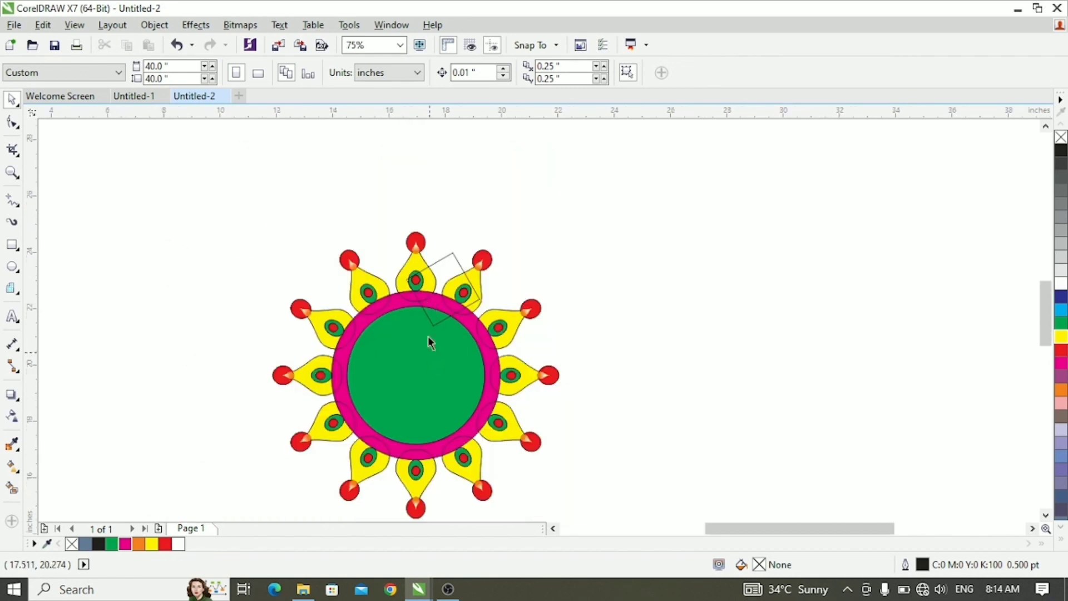
pyautogui.scroll(1, 432, 281)
pyautogui.click(466, 225)
pyautogui.moveTo(469, 215); pyautogui.dragTo(471, 221)
pyautogui.click(641, 237)
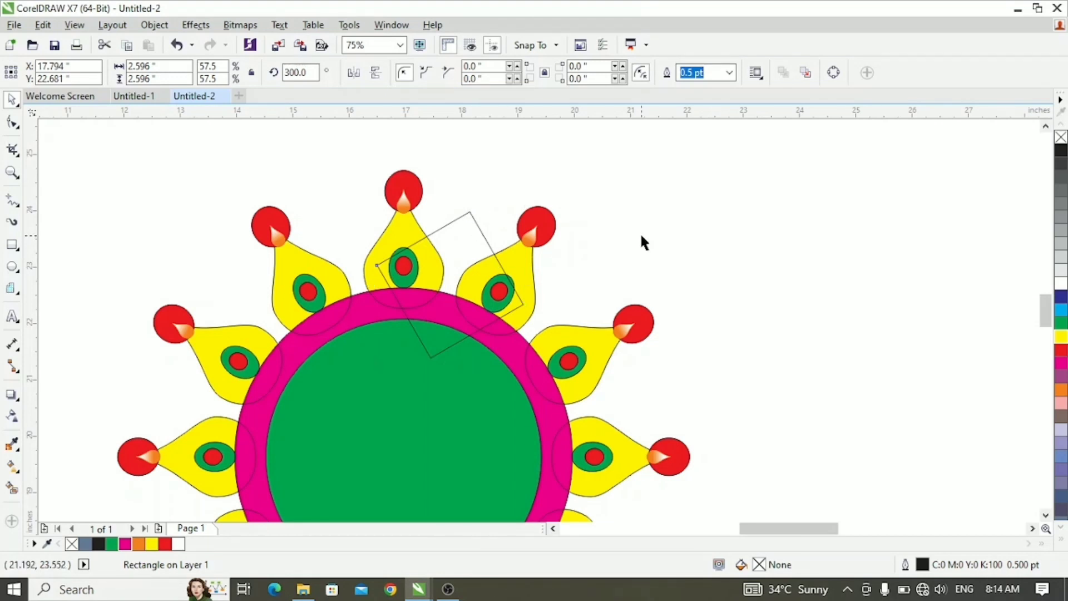
# - Send the square behind the petals and disc and fill it with 10% black
pyautogui.click(444, 238)
pyautogui.hotkey('shift', 'pagedown')
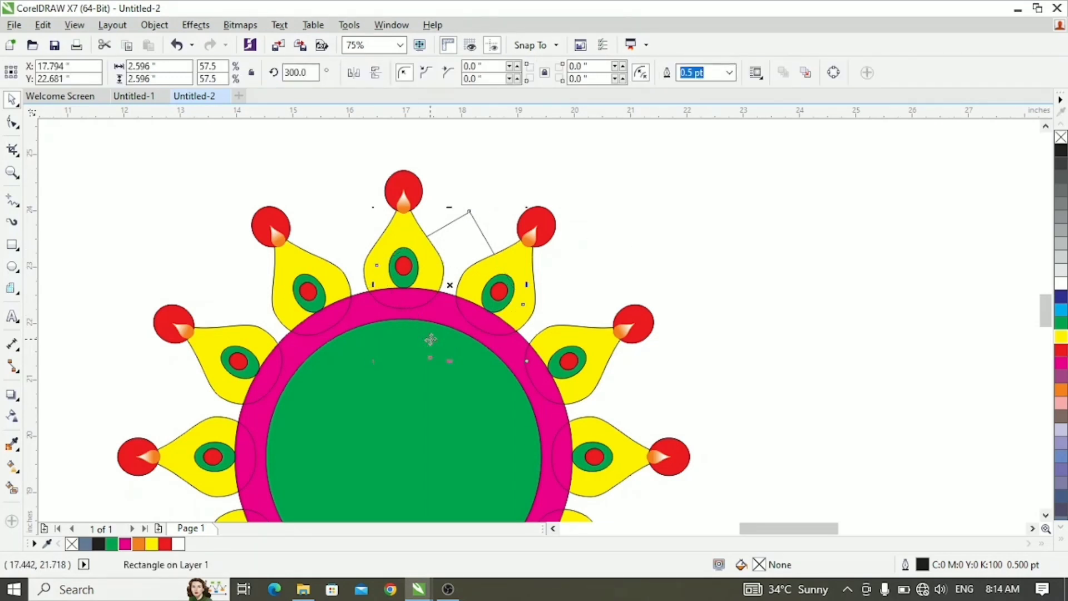
pyautogui.click(803, 323)
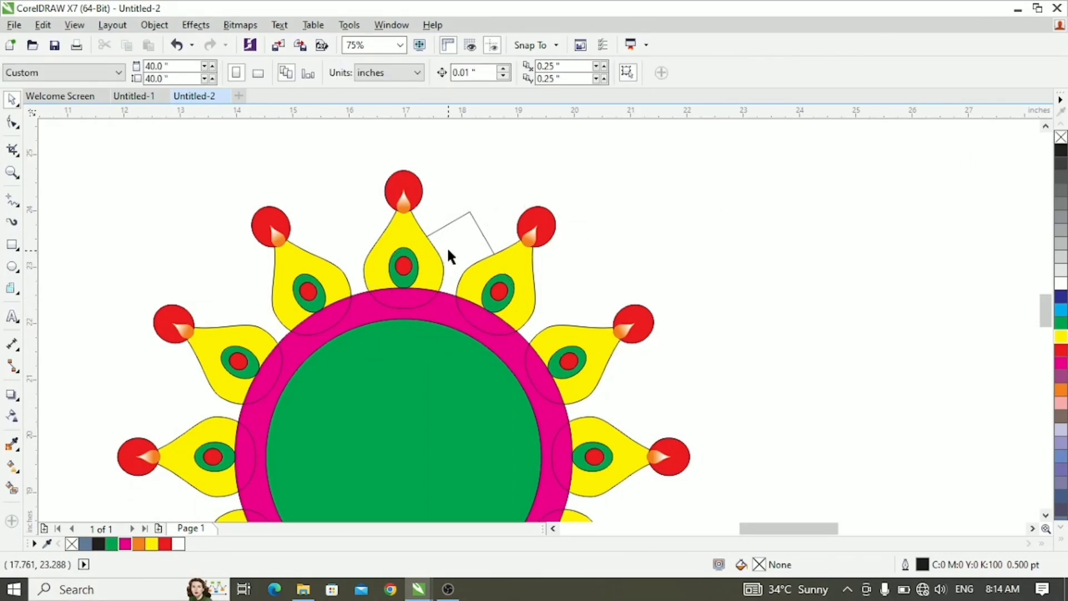
pyautogui.click(477, 236)
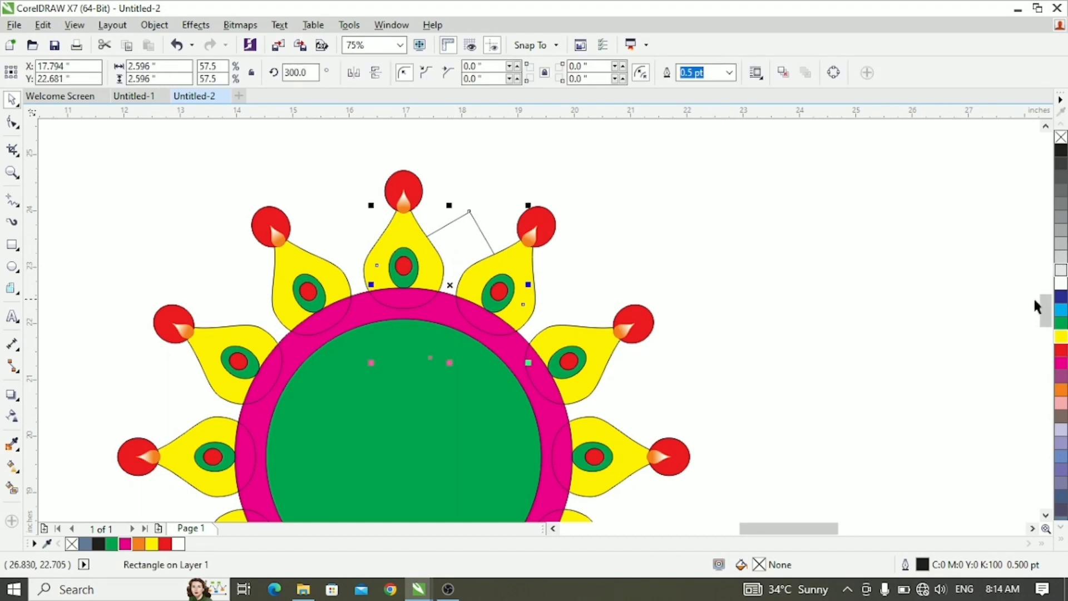
pyautogui.click(1061, 270)
pyautogui.click(790, 211)
# - Copy the grey square around the disc's centre in 30° steps until one sits between every pair of petals
pyautogui.doubleClick(453, 248)
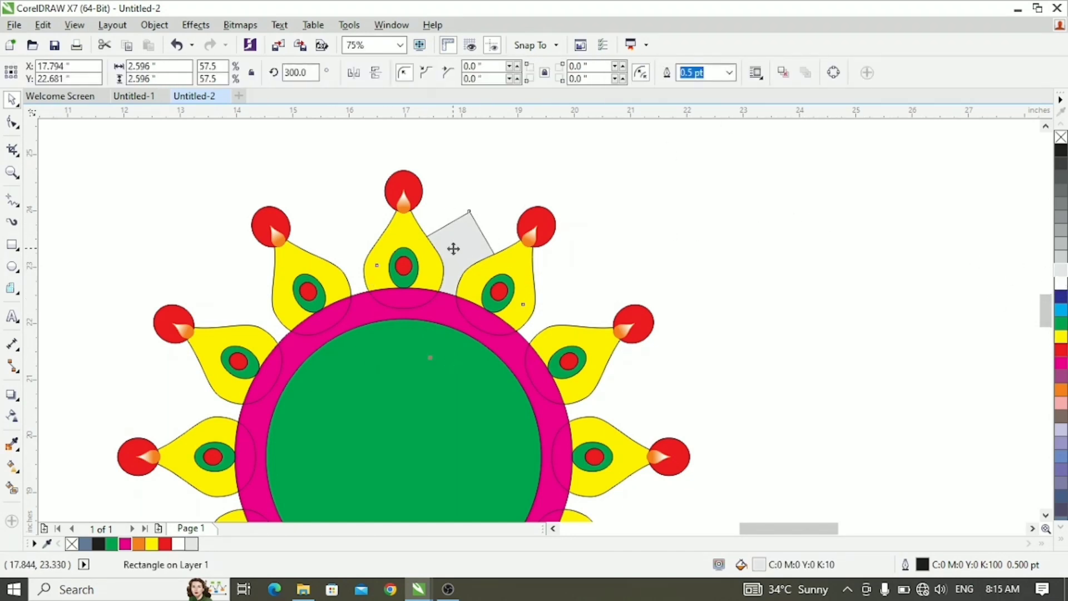
pyautogui.scroll(-1, 479, 231)
pyautogui.moveTo(465, 257); pyautogui.dragTo(453, 353)
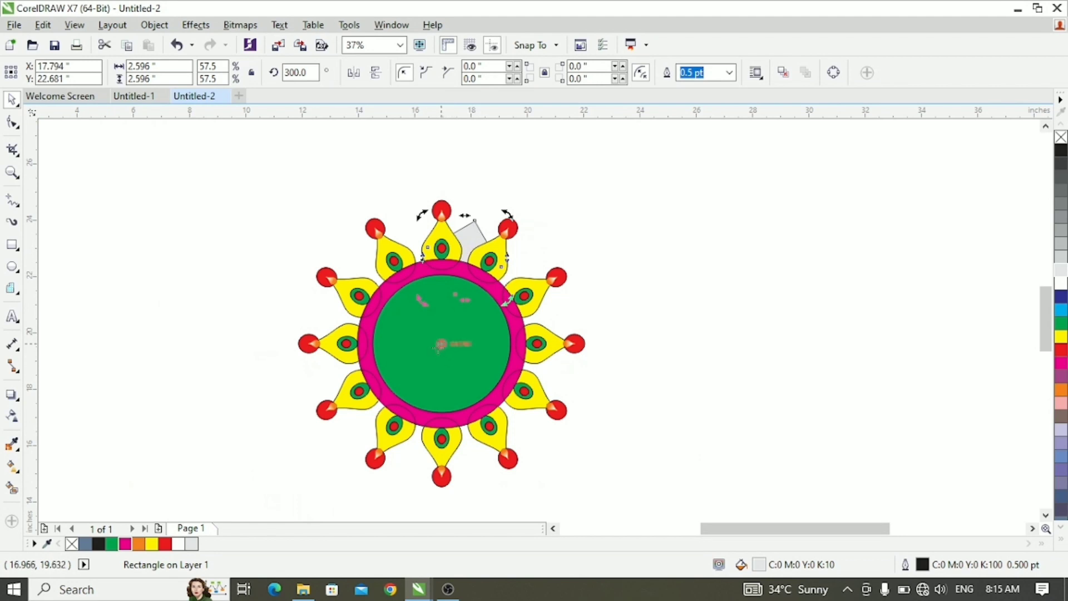
pyautogui.moveTo(506, 215); pyautogui.dragTo(547, 288)
pyautogui.hotkey('ctrl', 'r')
pyautogui.hotkey('ctrl', 'r')
pyautogui.hotkey('ctrl', 'r')
pyautogui.hotkey('ctrl', 'r')
pyautogui.hotkey('ctrl', 'r')
pyautogui.hotkey('ctrl', 'r')
pyautogui.hotkey('ctrl', 'r')
pyautogui.hotkey('ctrl', 'r')
pyautogui.hotkey('ctrl', 'r')
pyautogui.hotkey('ctrl', 'r')
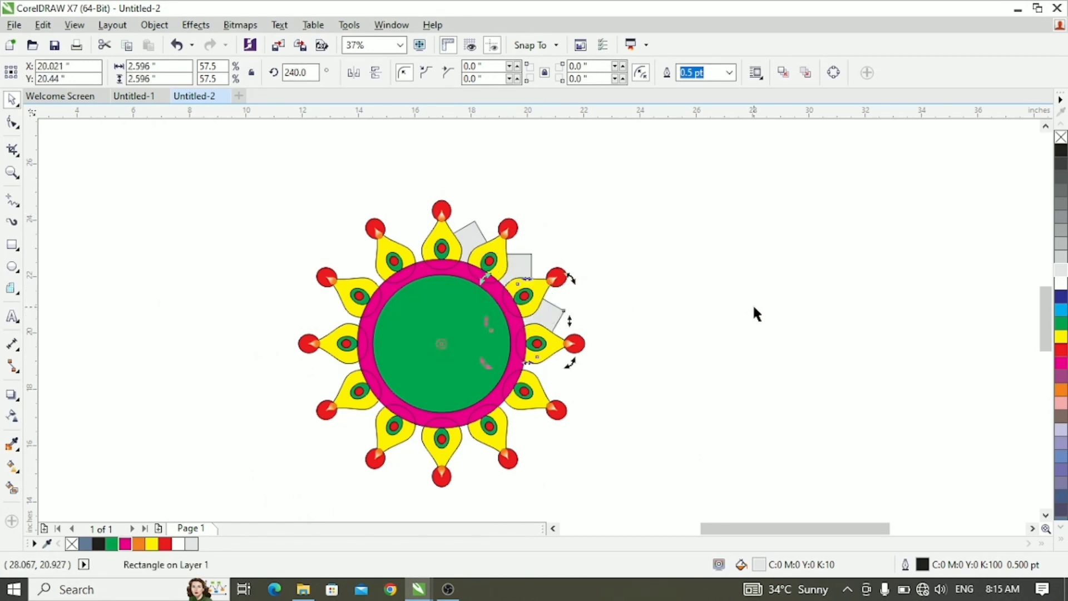
pyautogui.click(761, 302)
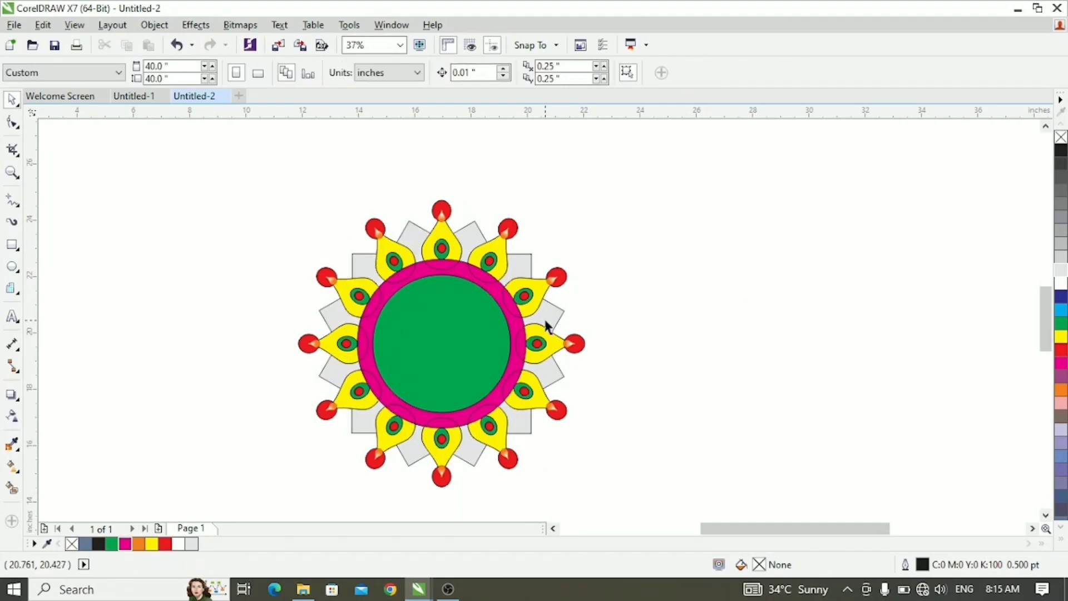
# - Add two separate artistic text objects to the right of the ornament, HAPPY and, below it, DIWALI
pyautogui.scroll(-1, 540, 319)
pyautogui.scroll(1, 541, 319)
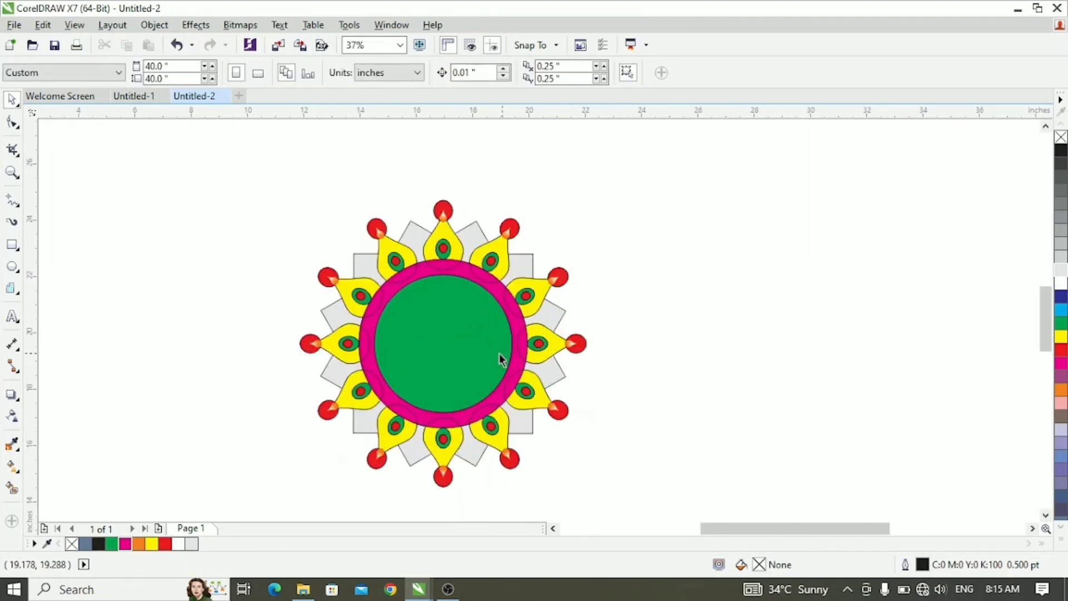
pyautogui.click(13, 316)
pyautogui.click(654, 272)
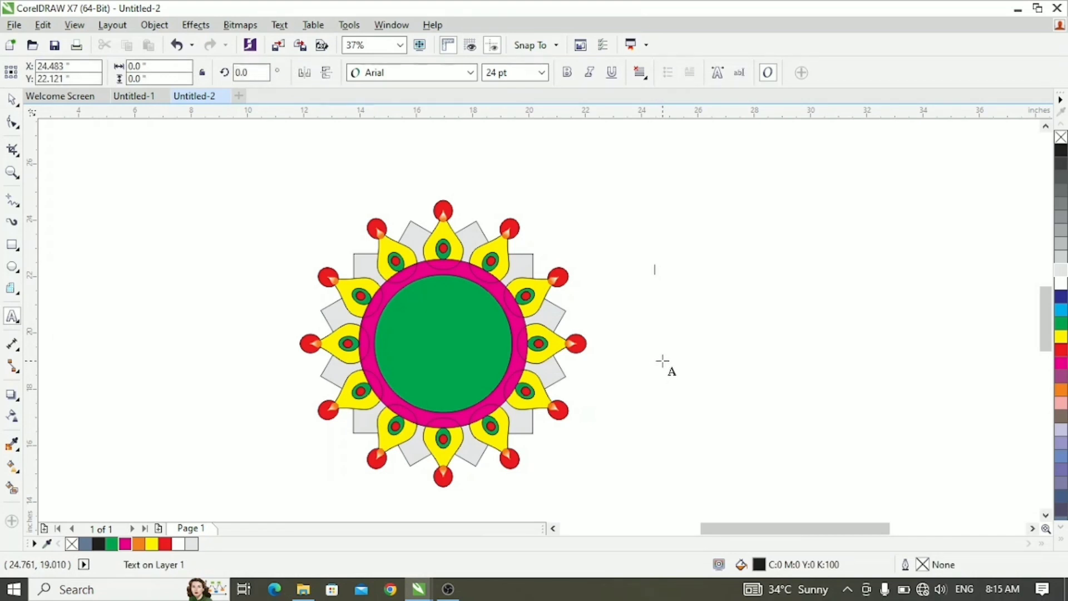
pyautogui.write('HAPPY')
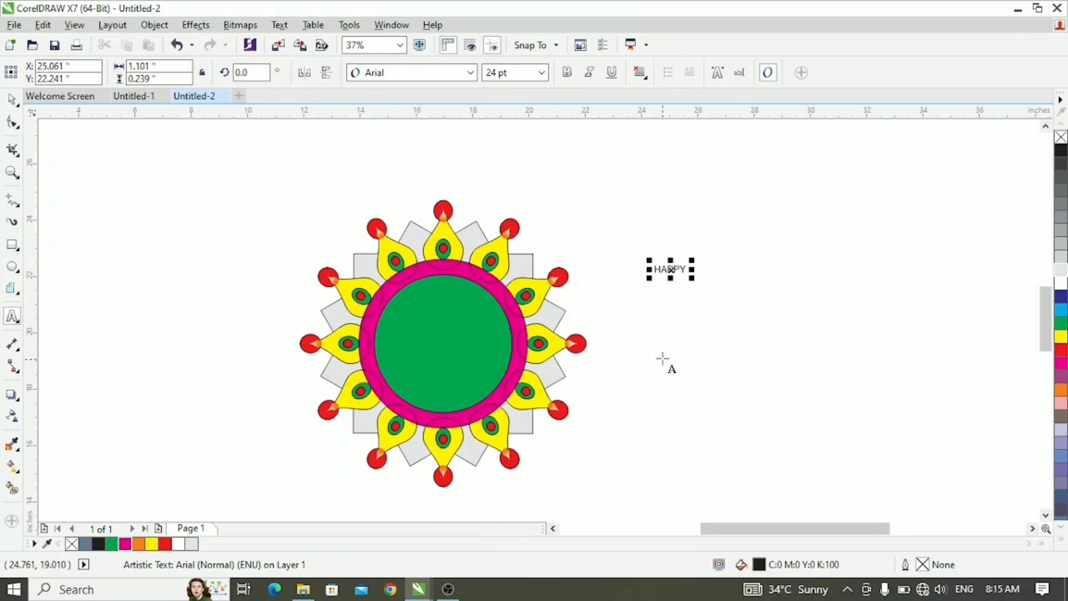
pyautogui.click(666, 312)
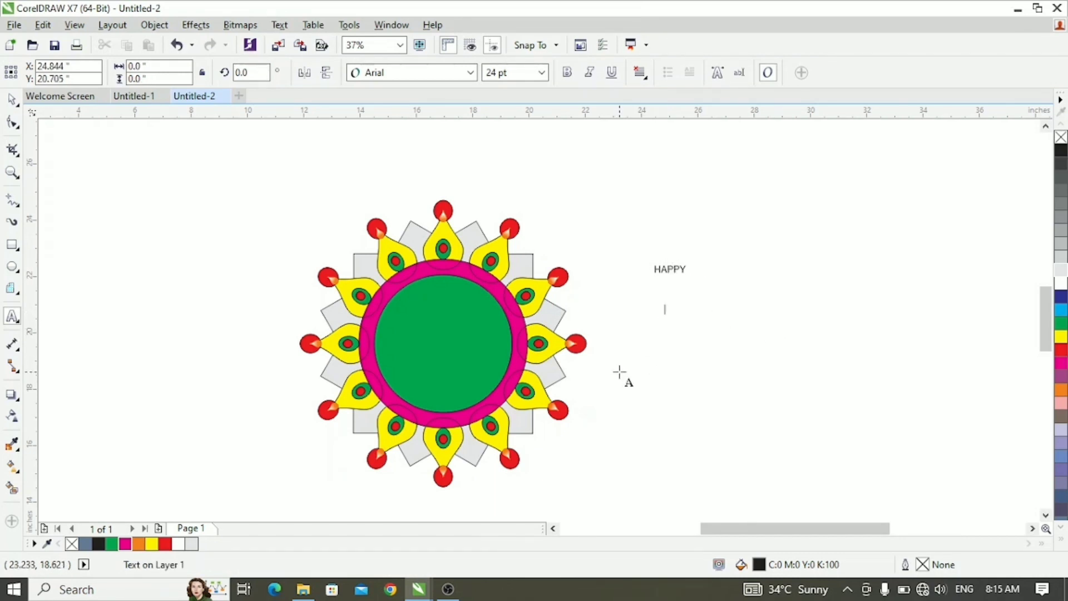
pyautogui.write('DE')
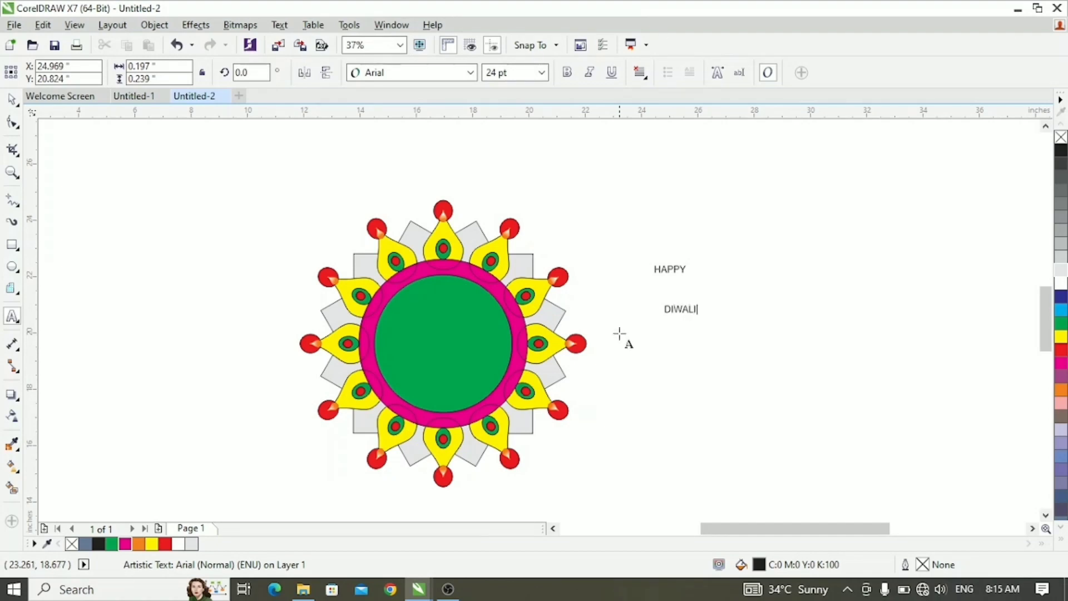
# - Scale the HAPPY text up to about 56 pt and the DIWALI text up to about 64 pt
pyautogui.hotkey('ctrl', 'space')
pyautogui.click(671, 269)
pyautogui.moveTo(691, 273); pyautogui.dragTo(730, 303)
pyautogui.click(680, 310)
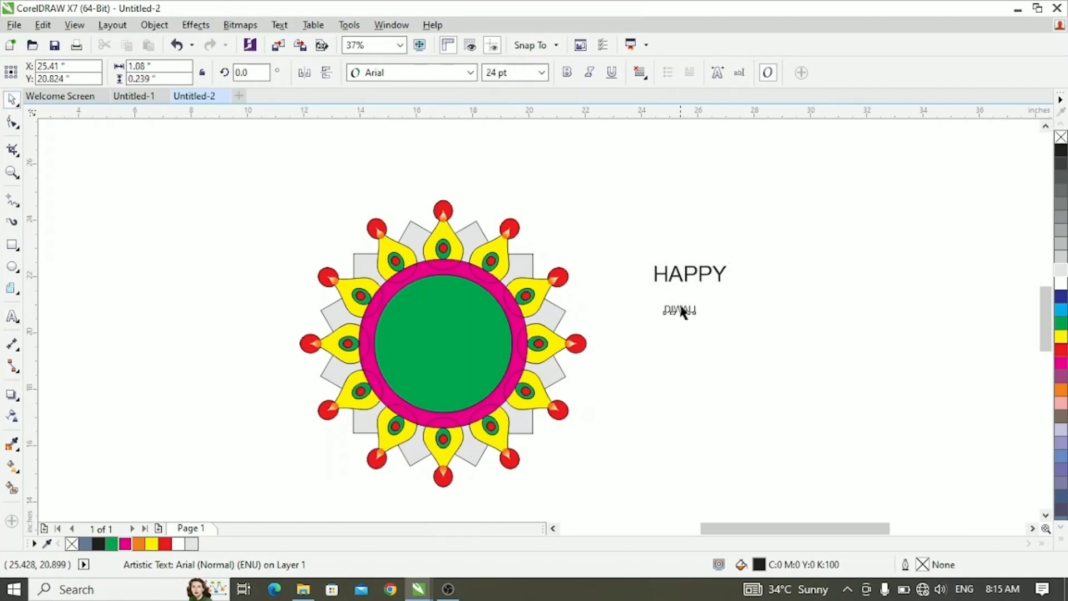
pyautogui.click(681, 310)
pyautogui.click(713, 325)
pyautogui.click(680, 310)
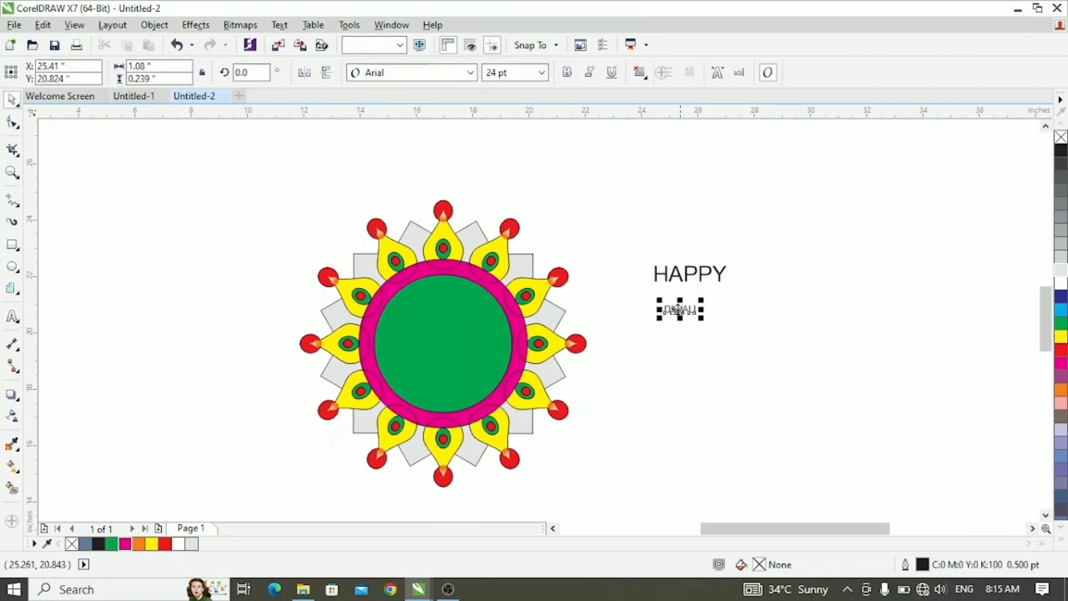
pyautogui.moveTo(700, 315); pyautogui.dragTo(749, 345)
pyautogui.click(749, 345)
# - Set both the HAPPY and DIWALI texts in the Bodoni MT Condensed (Bold) font
pyautogui.click(691, 271)
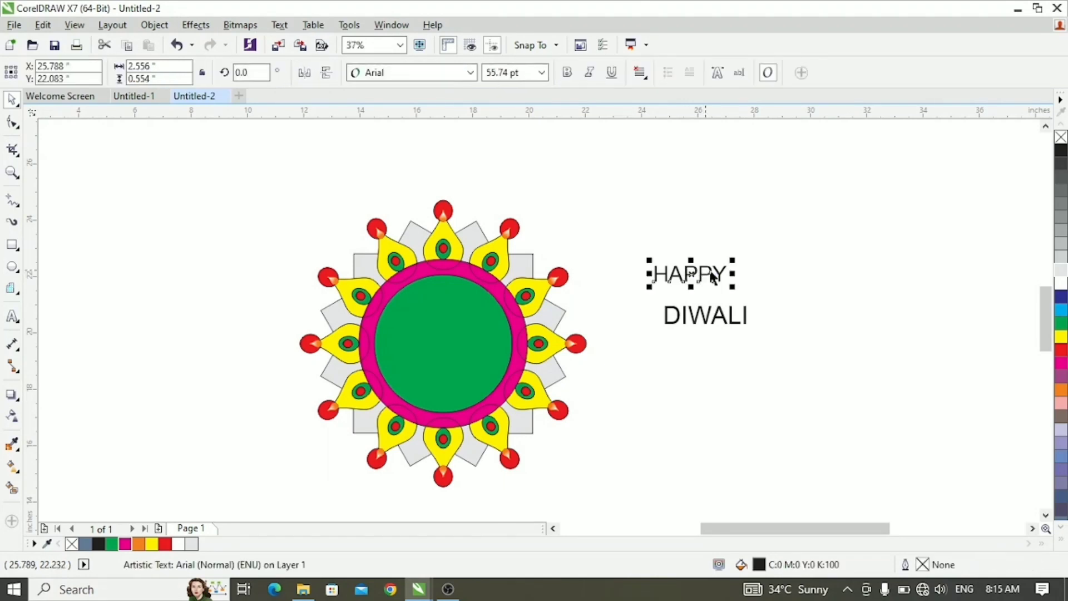
pyautogui.click(470, 72)
pyautogui.moveTo(590, 131)
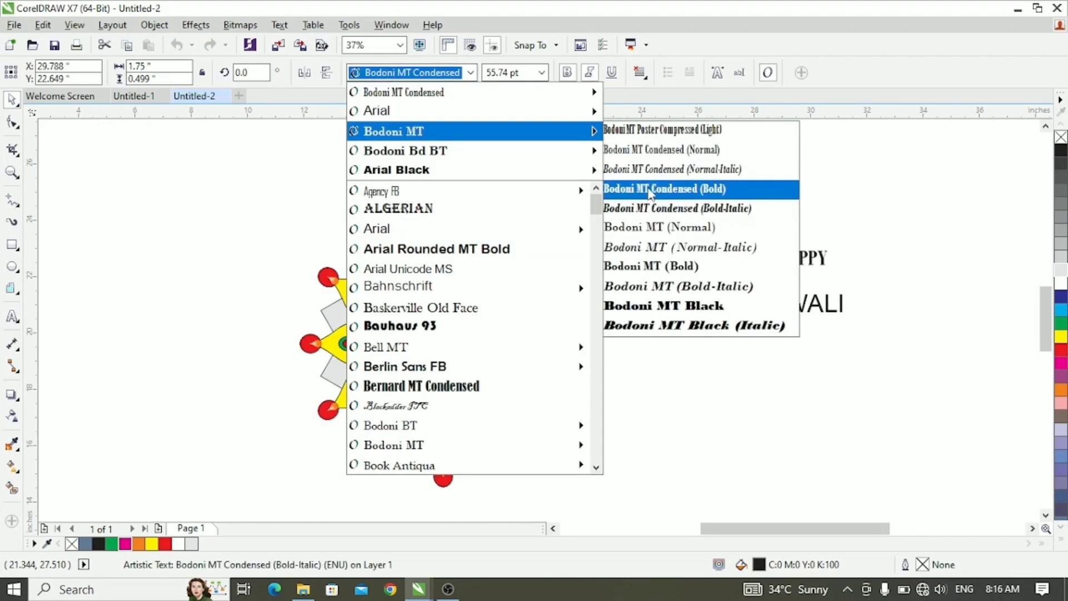
pyautogui.click(651, 190)
pyautogui.click(816, 303)
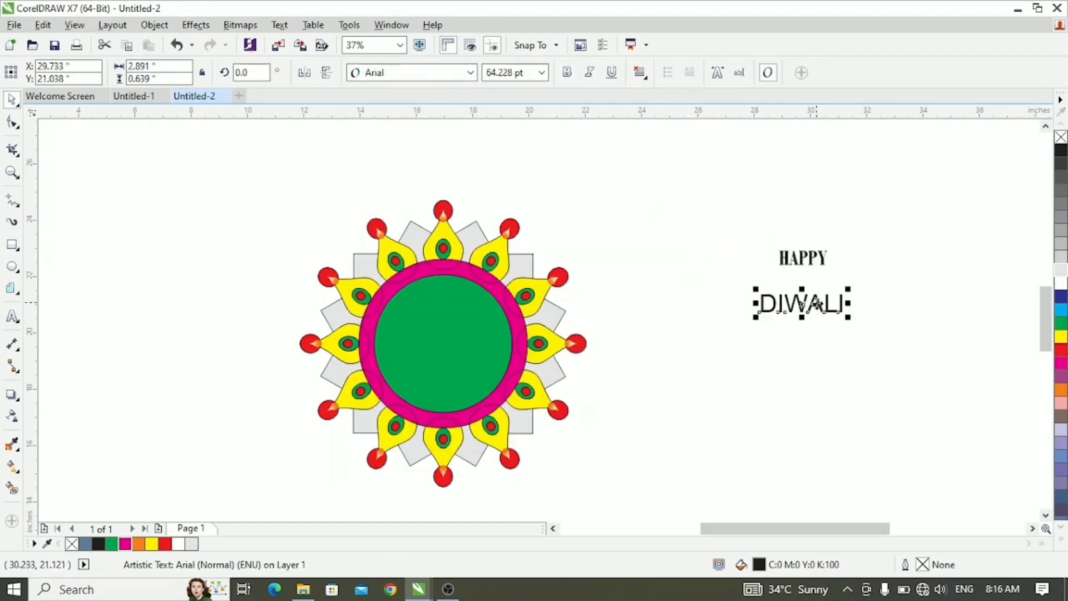
pyautogui.click(472, 73)
pyautogui.moveTo(484, 132)
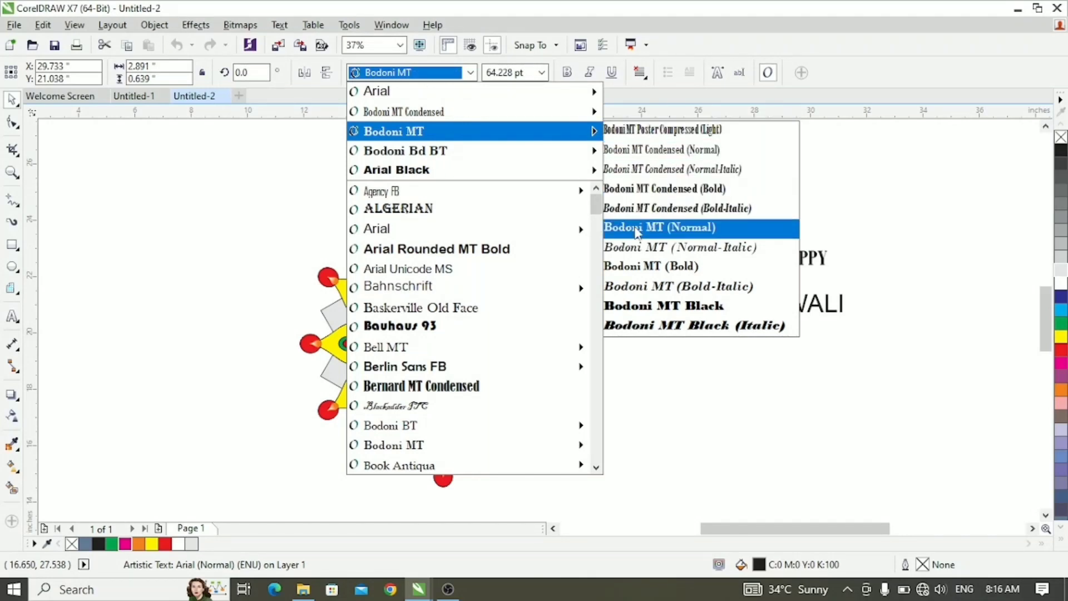
pyautogui.click(656, 191)
pyautogui.click(865, 292)
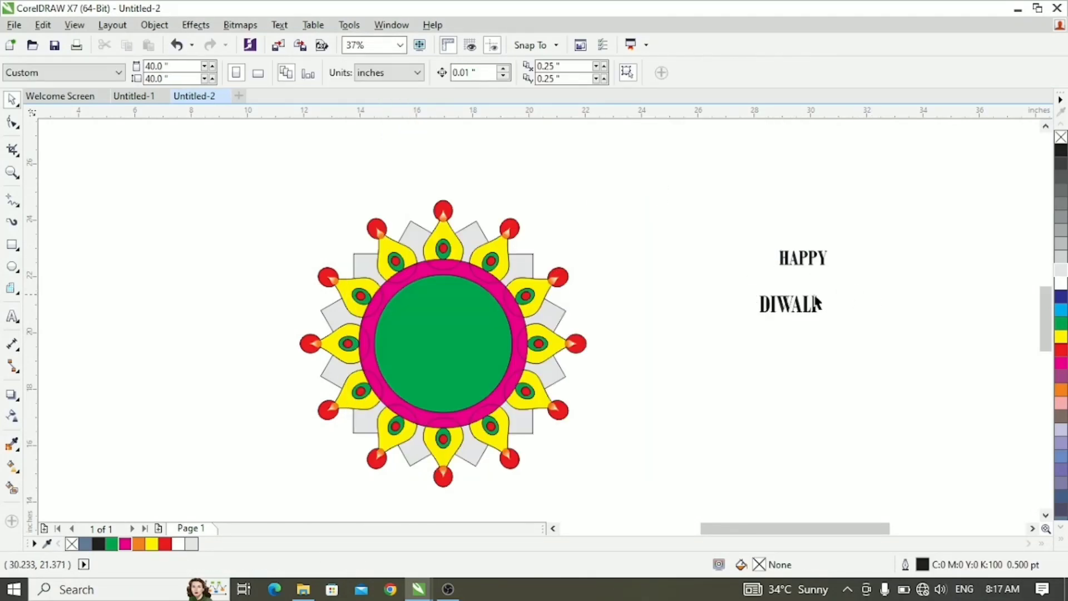
# - Place HAPPY at about 86 pt in the upper half of the green disc and move DIWALI below it
pyautogui.click(803, 257)
pyautogui.moveTo(773, 271); pyautogui.dragTo(441, 314)
pyautogui.click(829, 302)
pyautogui.click(792, 267)
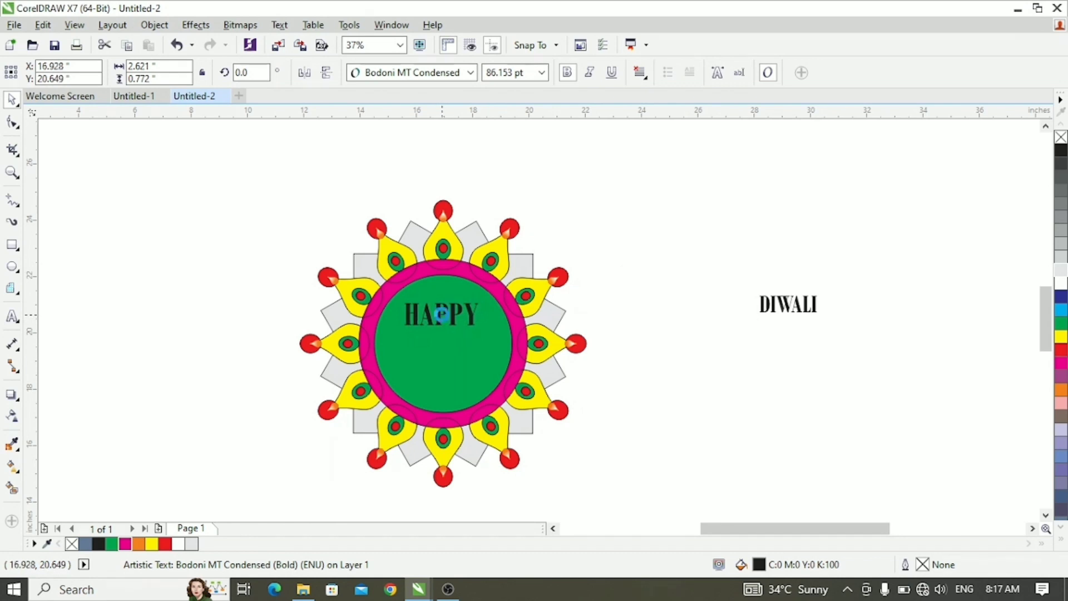
pyautogui.moveTo(786, 305); pyautogui.dragTo(443, 353)
# - Enlarge HAPPY to about 110 pt and centre it across the upper half of the green disc
pyautogui.scroll(2, 401, 253)
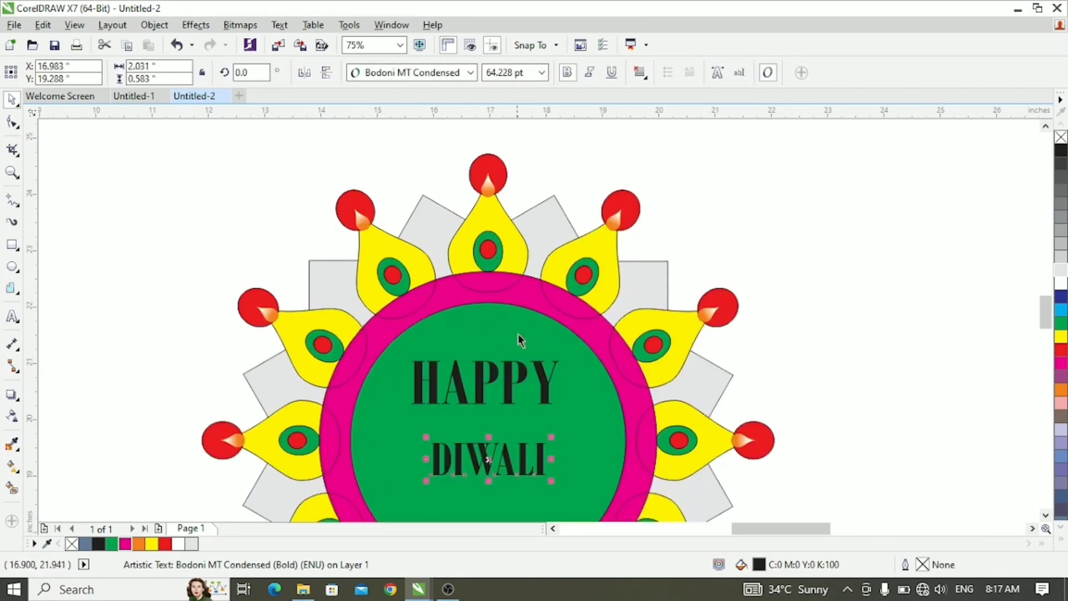
pyautogui.scroll(-1, 519, 333)
pyautogui.scroll(1, 495, 261)
pyautogui.click(495, 258)
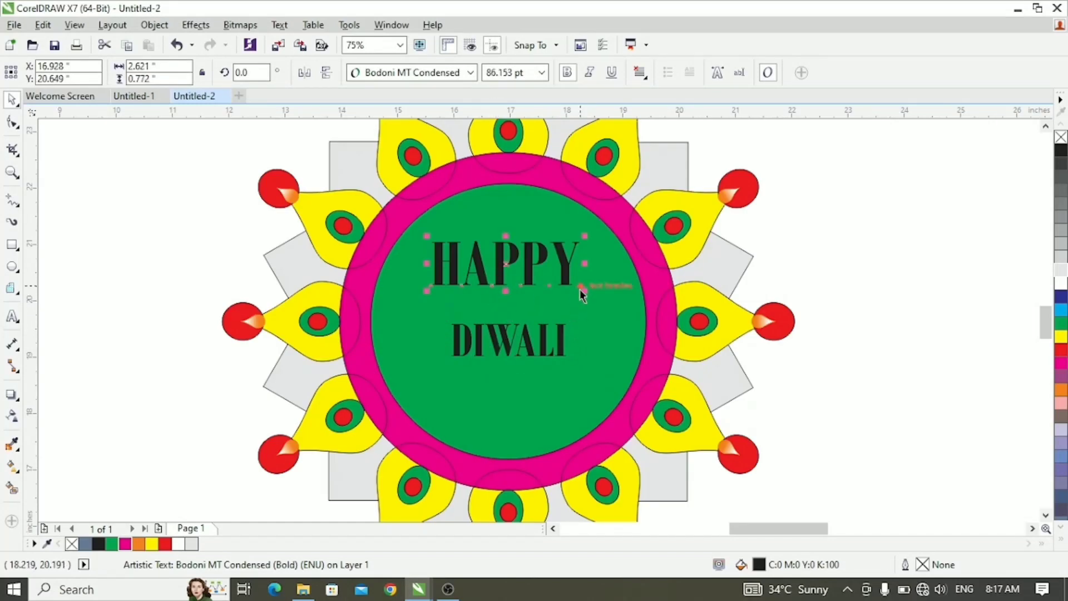
pyautogui.moveTo(583, 288); pyautogui.dragTo(606, 296)
pyautogui.moveTo(505, 264); pyautogui.dragTo(505, 272)
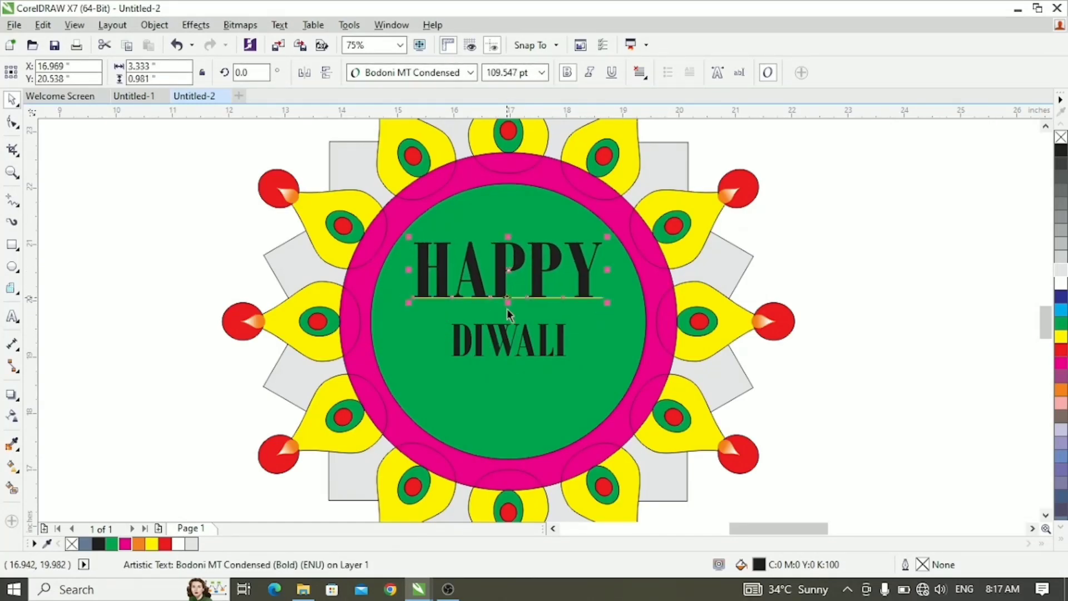
# - Enlarge DIWALI proportionally and shift it down to leave a gap beneath HAPPY
pyautogui.click(506, 341)
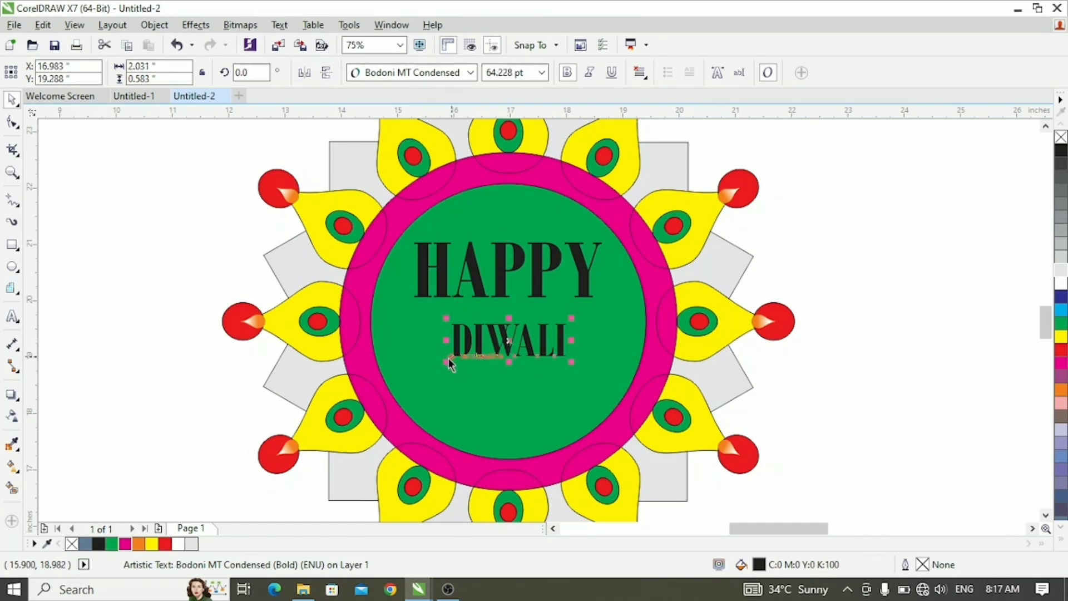
pyautogui.moveTo(448, 359)
pyautogui.mouseDown()
pyautogui.moveTo(419, 378)
pyautogui.moveTo(451, 364)
pyautogui.mouseUp()
pyautogui.moveTo(507, 341); pyautogui.dragTo(507, 357)
pyautogui.click(843, 270)
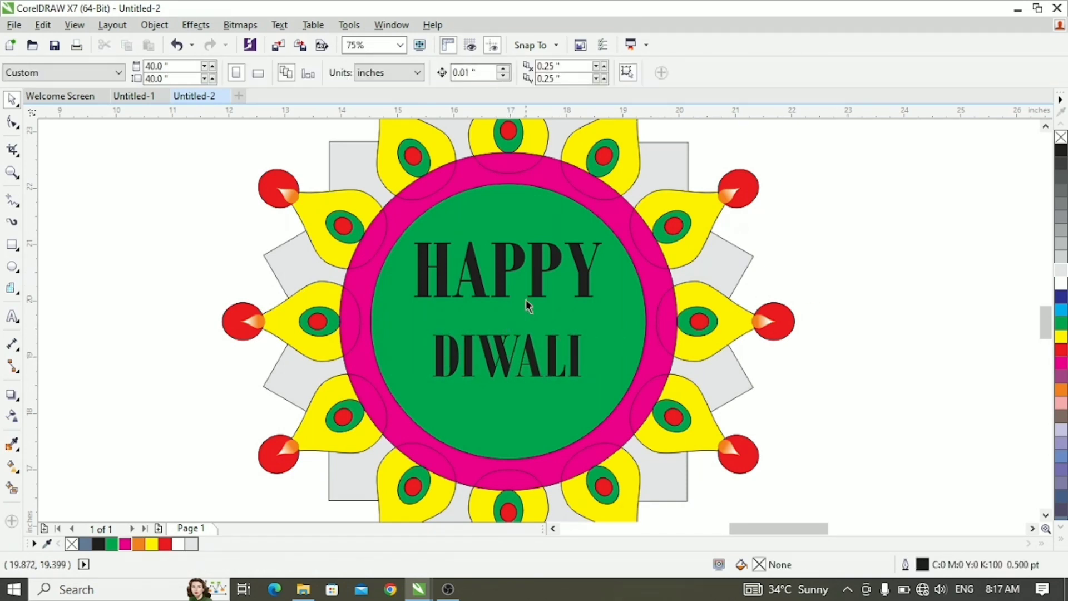
# - Fill the HAPPY and DIWALI texts with white
pyautogui.click(526, 299)
pyautogui.click(840, 259)
pyautogui.click(535, 269)
pyautogui.click(1061, 285)
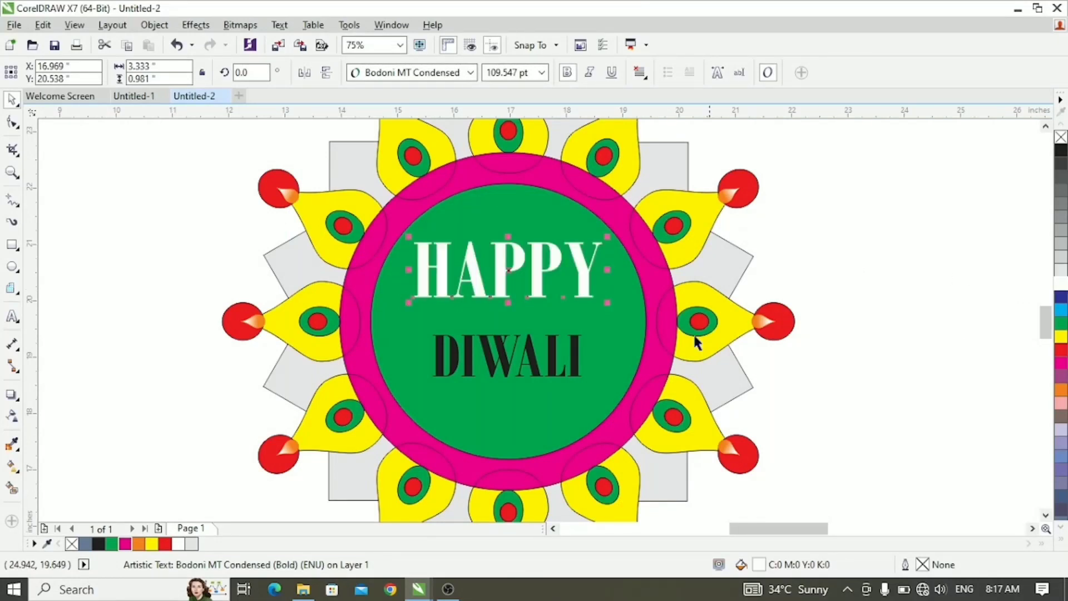
pyautogui.click(574, 352)
pyautogui.click(1061, 284)
pyautogui.click(832, 322)
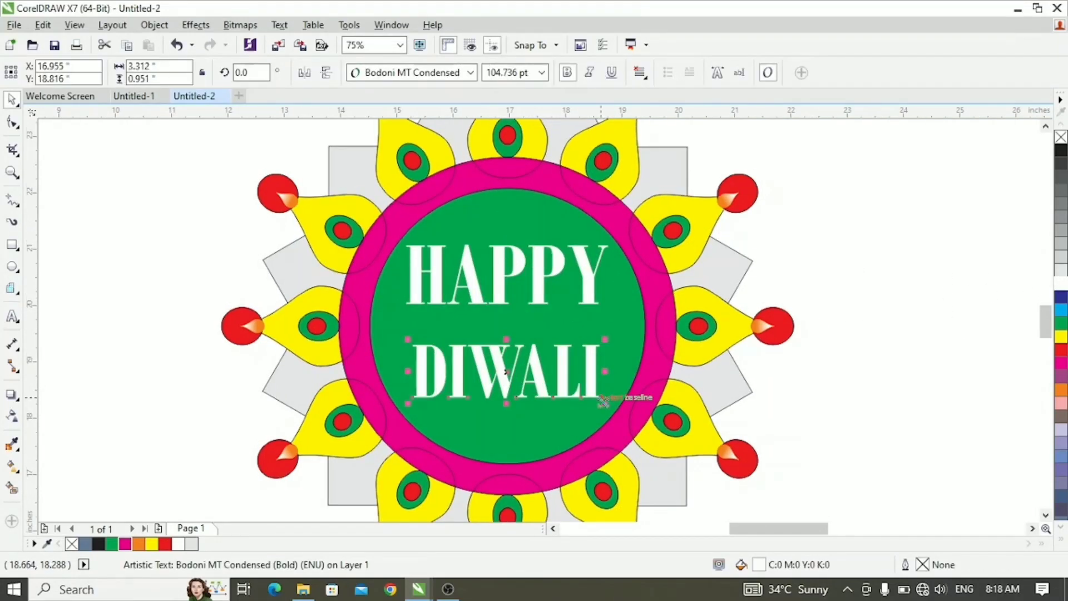
# - Enlarge HAPPY to about 118 pt and DIWALI to about 86 pt, and nudge DIWALI slightly upward
pyautogui.moveTo(604, 401); pyautogui.dragTo(602, 396)
pyautogui.click(836, 356)
pyautogui.click(507, 368)
pyautogui.press('Up')
pyautogui.press('Up')
pyautogui.press('Up')
pyautogui.press('Up')
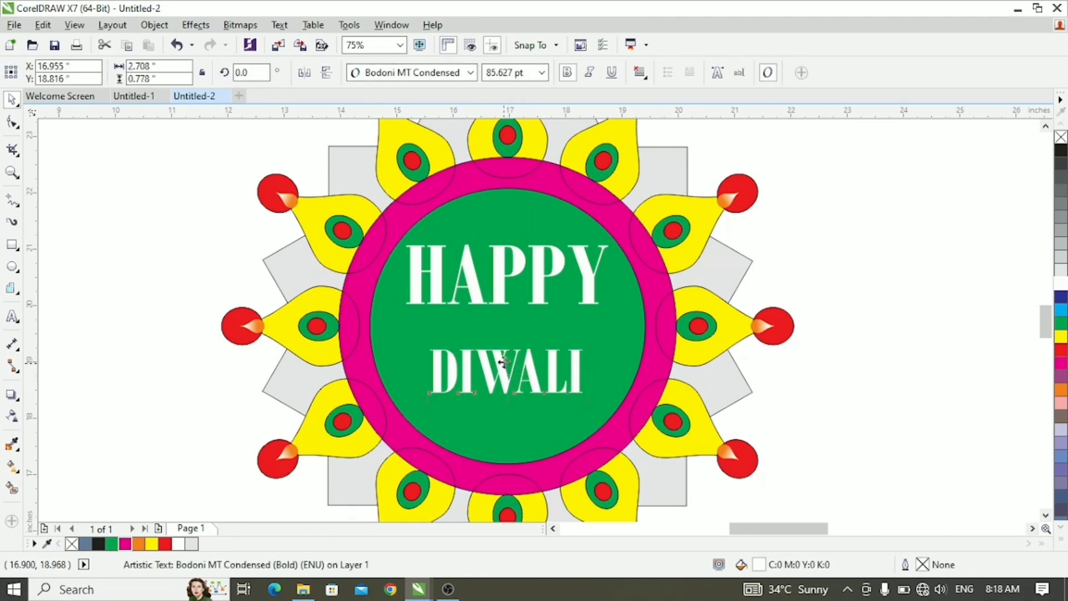
pyautogui.press('Up')
pyautogui.press('Up')
# - Nudge HAPPY down closer to DIWALI and slightly right to centre it in the disc
pyautogui.click(504, 281)
pyautogui.press('Down')
pyautogui.press('Down')
pyautogui.press('Down')
pyautogui.press('Down')
pyautogui.press('Down')
pyautogui.press('Down')
pyautogui.press('Down')
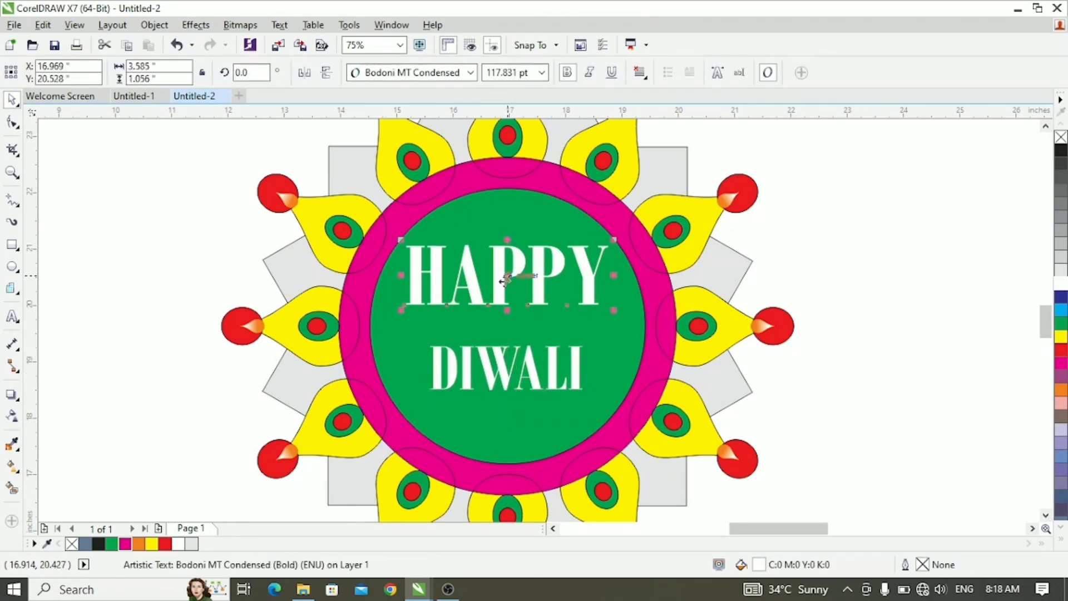
pyautogui.press('Down')
pyautogui.press('Down')
pyautogui.press('Down')
pyautogui.press('Down')
pyautogui.press('Down')
pyautogui.press('Down')
pyautogui.press('Down')
pyautogui.press('Down')
pyautogui.press('Down')
pyautogui.press('Down')
pyautogui.press('Down')
pyautogui.press('Down')
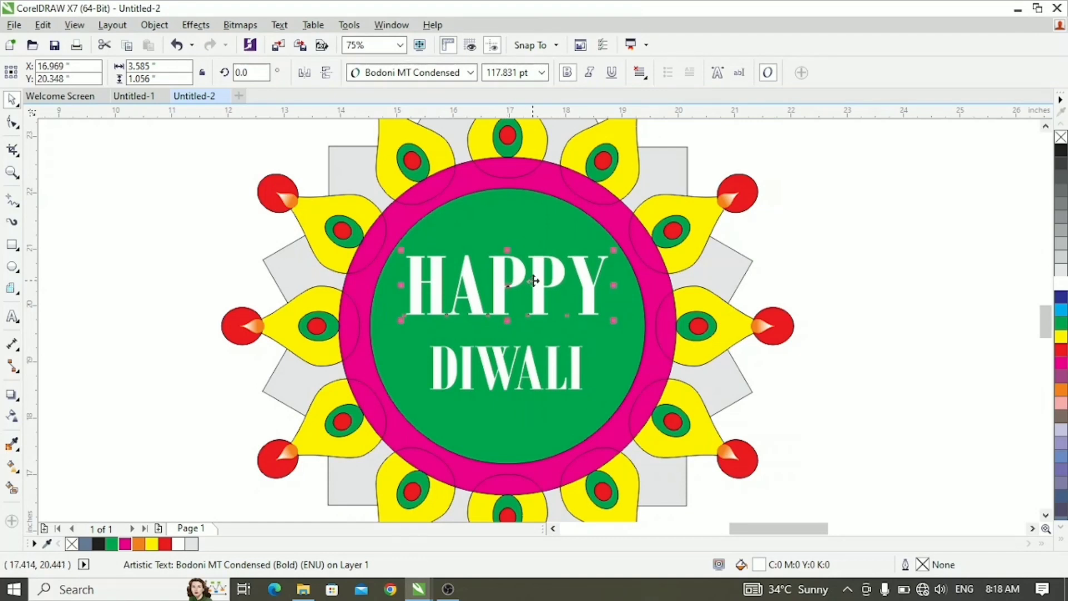
pyautogui.press('Right')
pyautogui.press('Right')
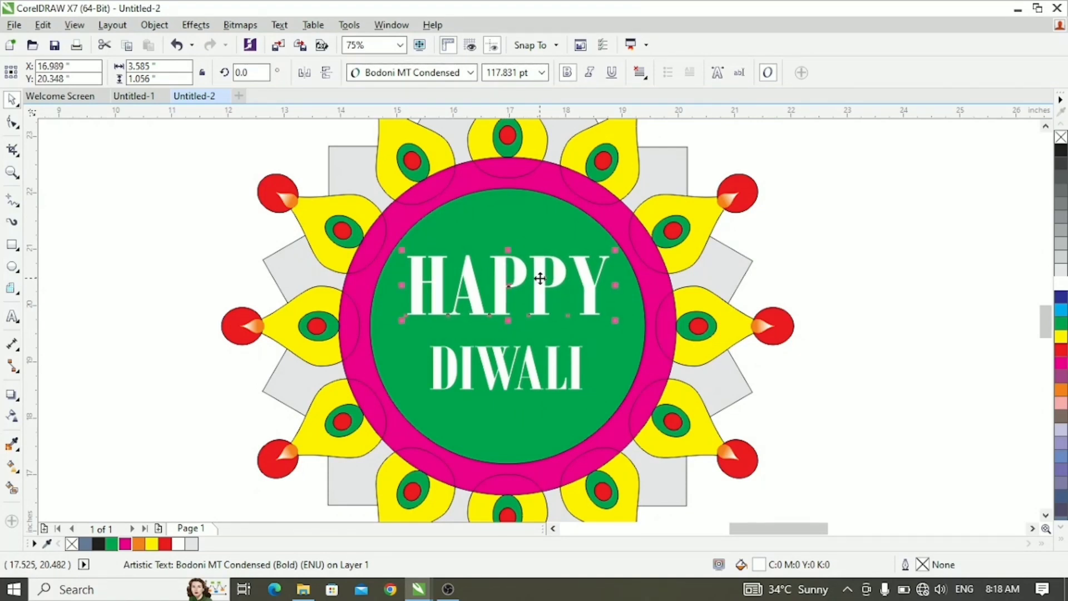
pyautogui.click(794, 301)
# - Scale HAPPY down about its centre to leave more margin inside the green disc
pyautogui.scroll(-2, 414, 334)
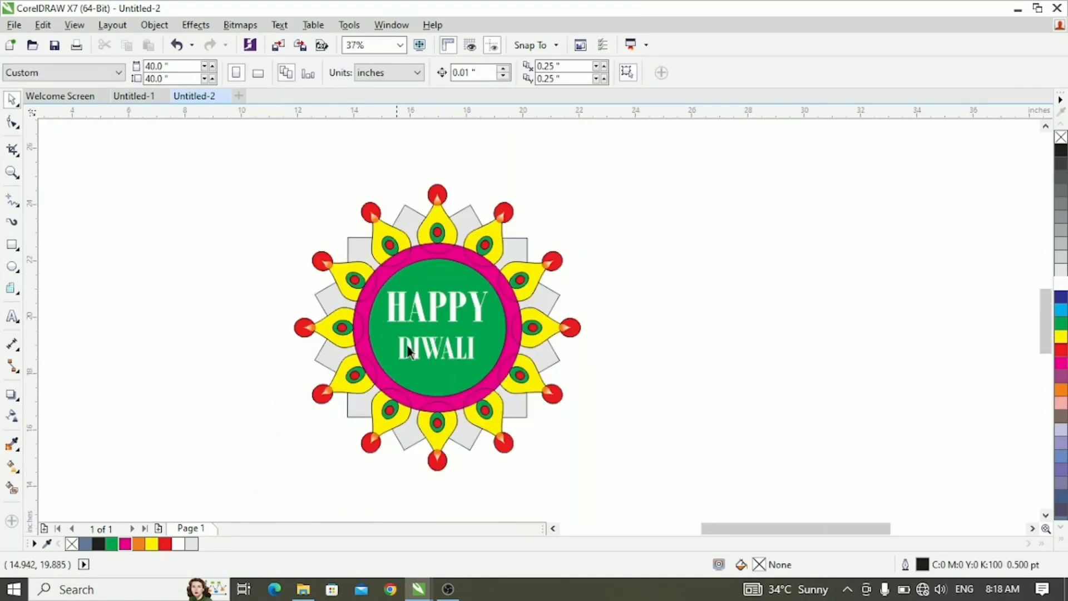
pyautogui.click(435, 307)
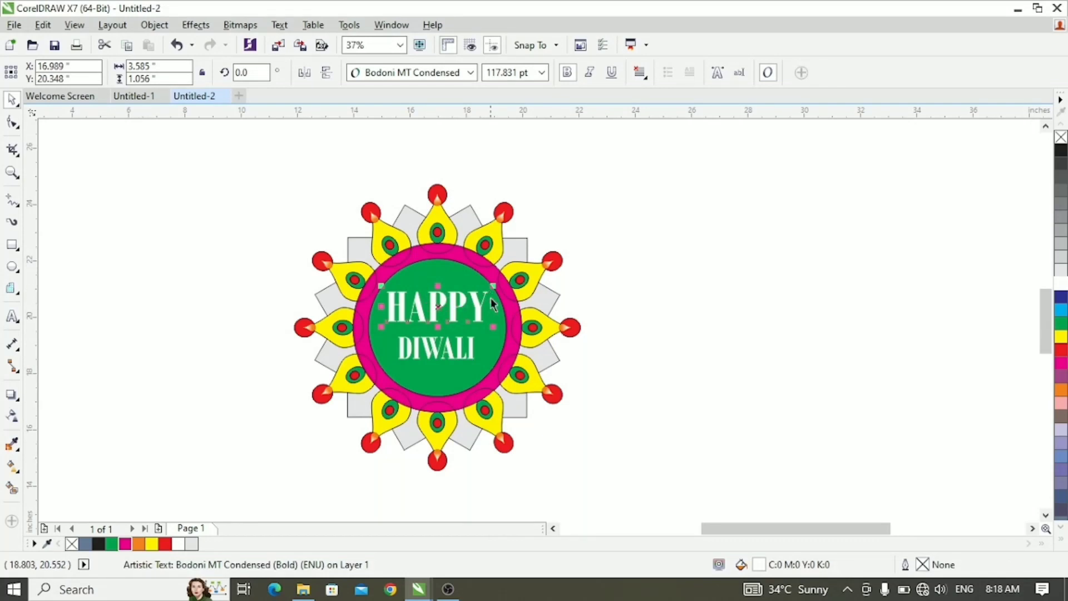
pyautogui.moveTo(493, 286); pyautogui.dragTo(492, 294)
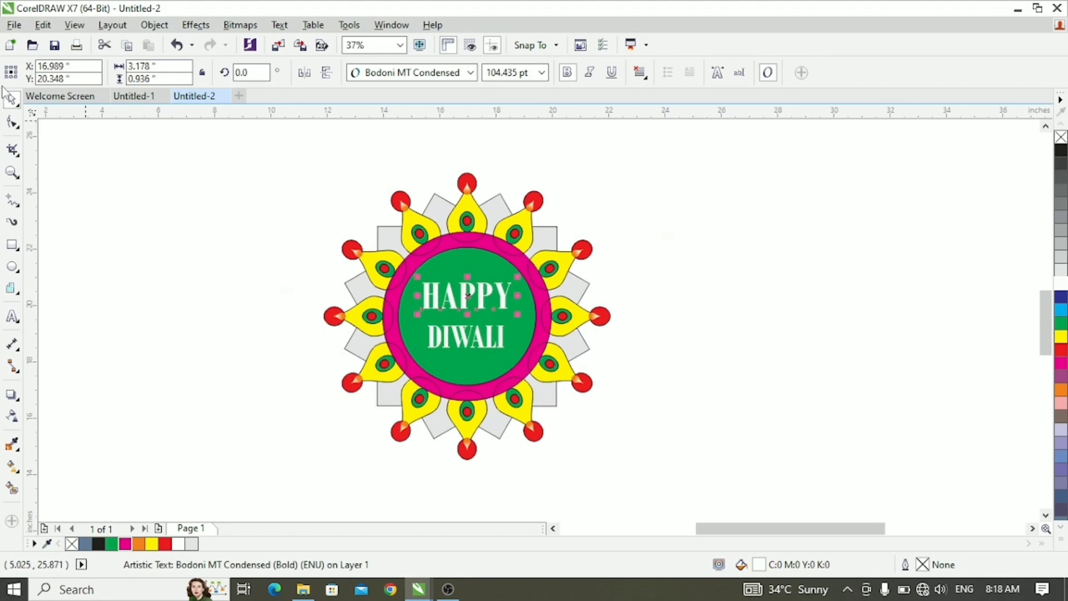
# - Make the magenta ring fully cover the petal bases so no petal outlines cross it
pyautogui.moveTo(269, 138); pyautogui.dragTo(674, 482)
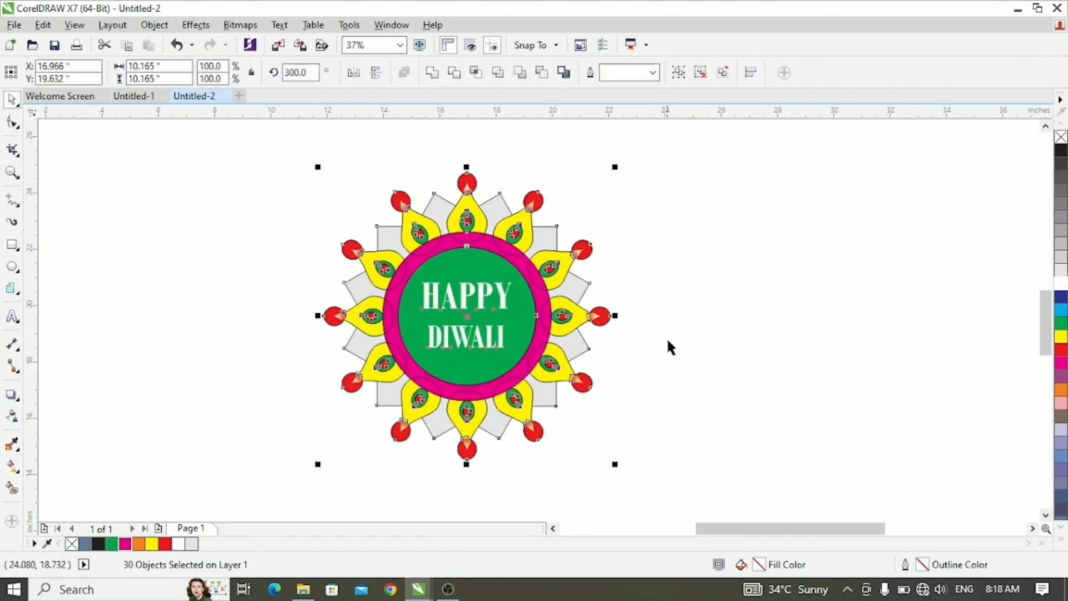
pyautogui.click(678, 306)
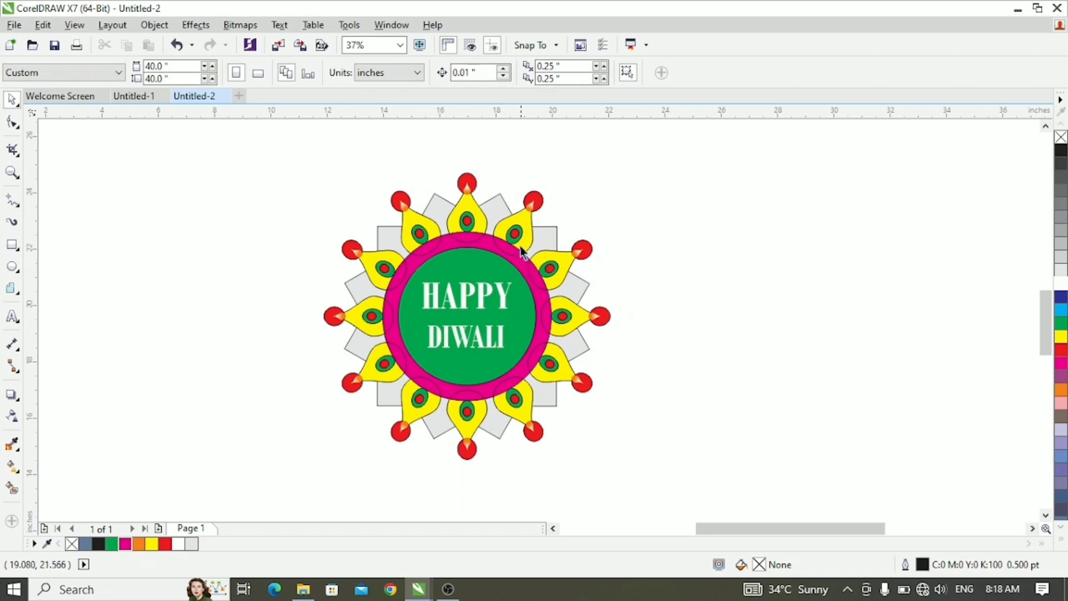
pyautogui.click(530, 224)
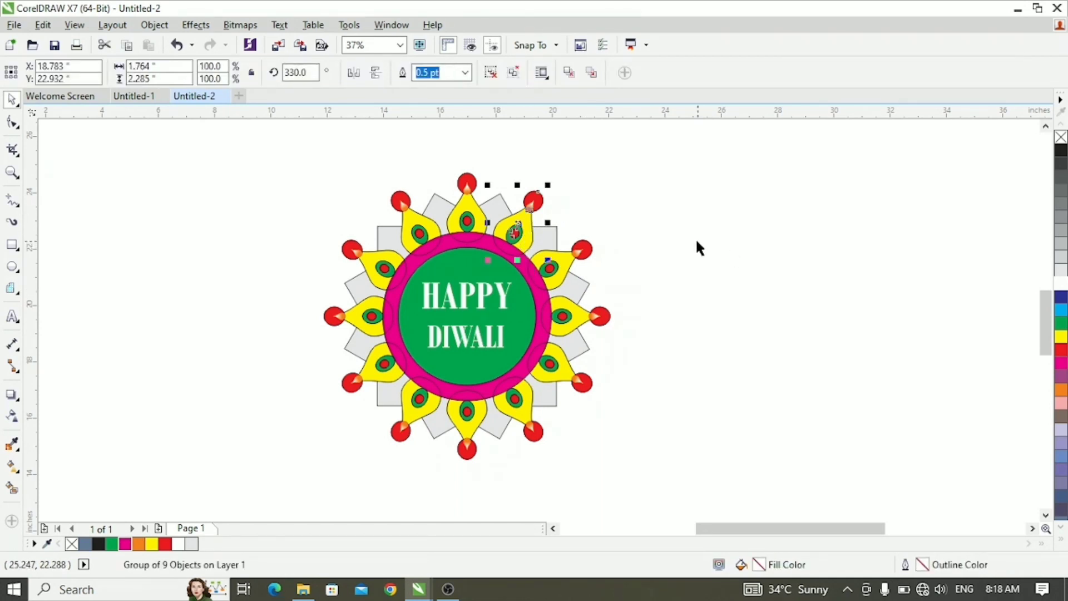
pyautogui.click(448, 240)
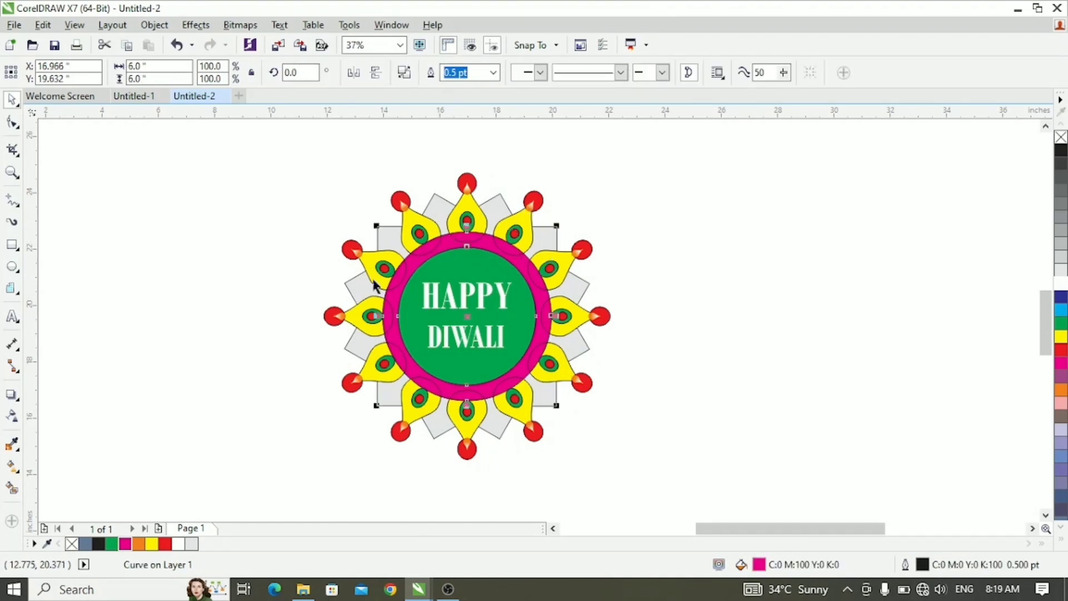
pyautogui.moveTo(422, 331); pyautogui.dragTo(565, 336)
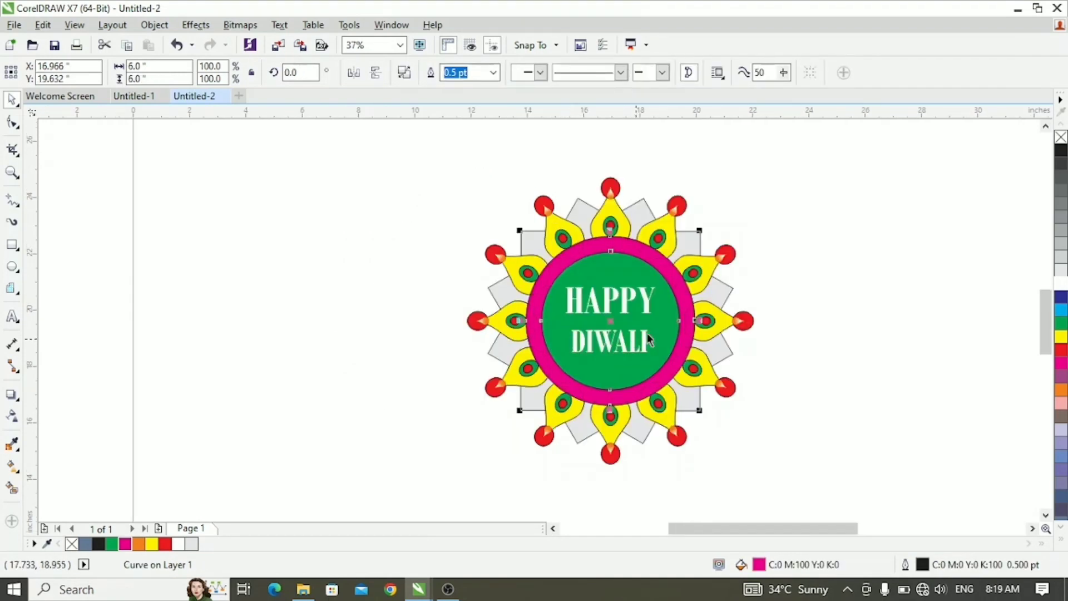
pyautogui.click(867, 302)
# - Group the whole ornament together with its greeting text
pyautogui.scroll(2, 728, 315)
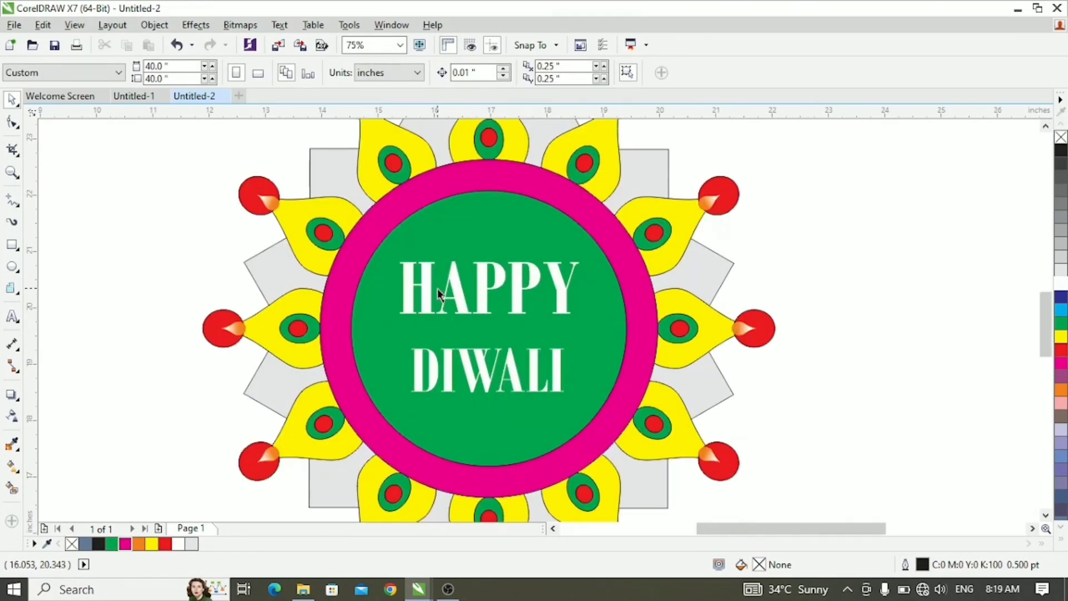
pyautogui.scroll(-2, 437, 288)
pyautogui.moveTo(190, 151); pyautogui.dragTo(690, 465)
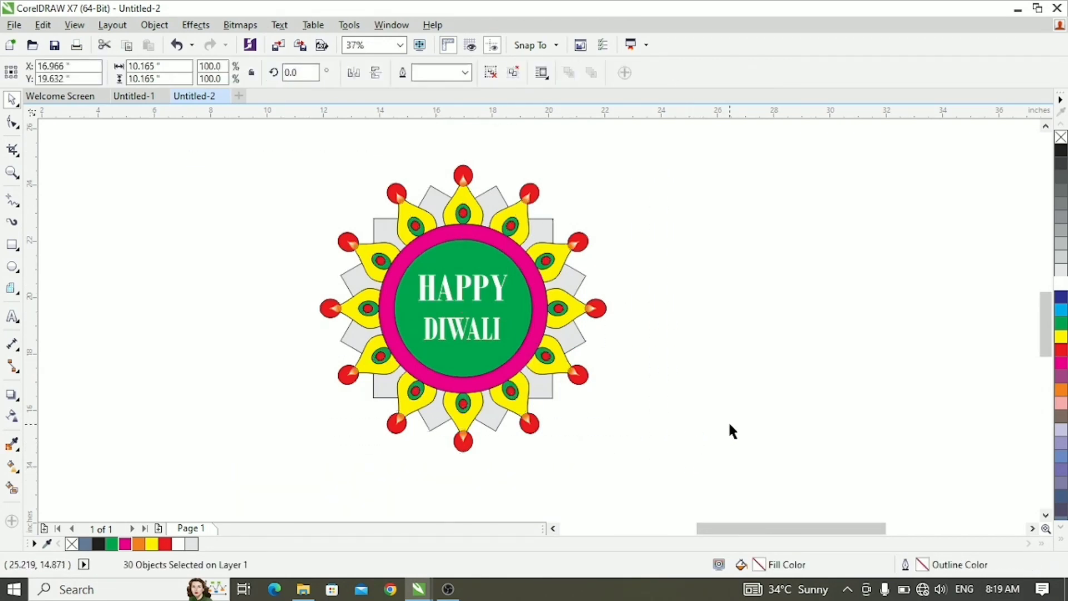
pyautogui.click(729, 425)
pyautogui.scroll(1, 553, 322)
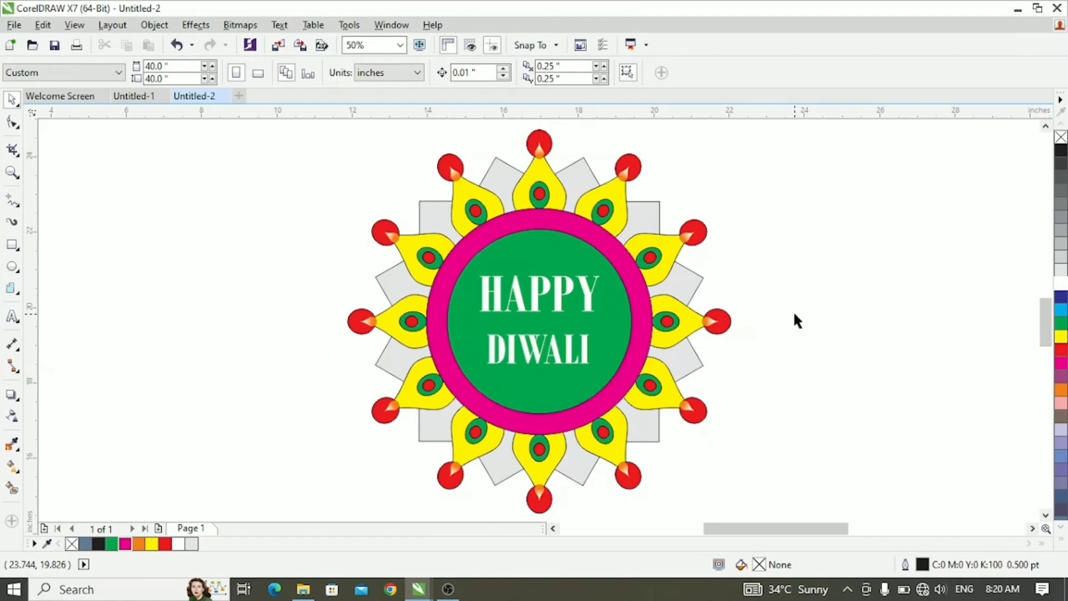